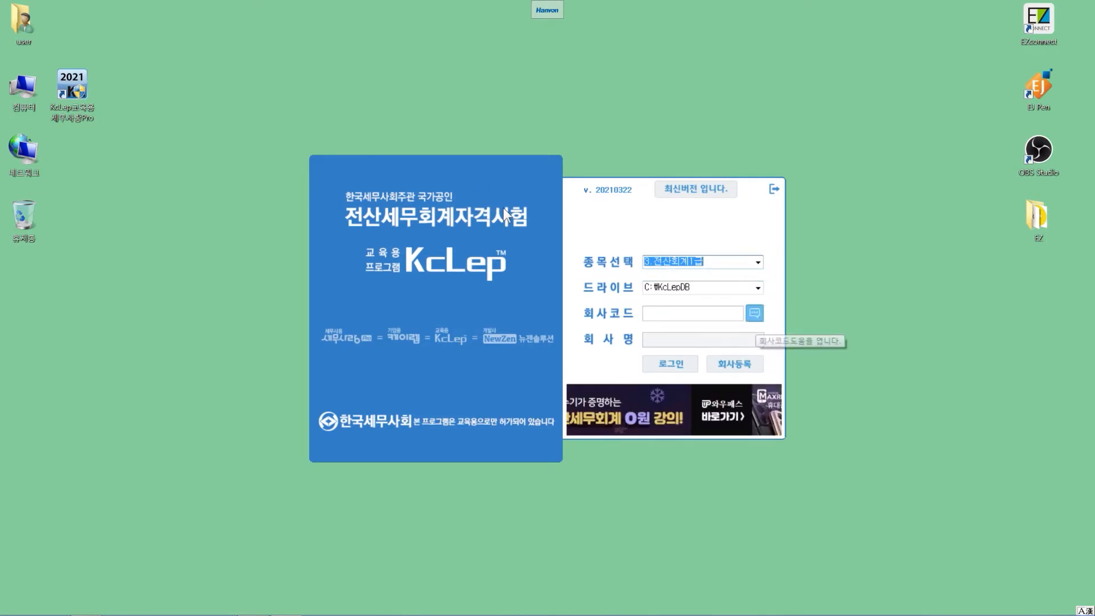
# Log in to company 0502 (주)그레이스 and open general voucher entry (일반전표입력)
pyautogui.click(755, 312)
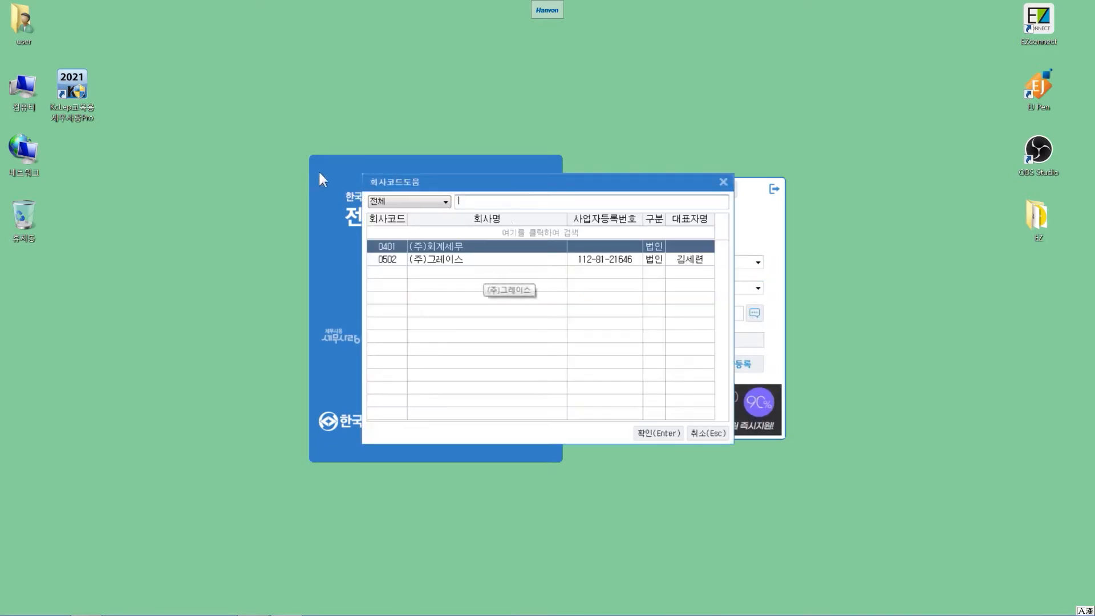
pyautogui.press('Down')
pyautogui.press('Return')
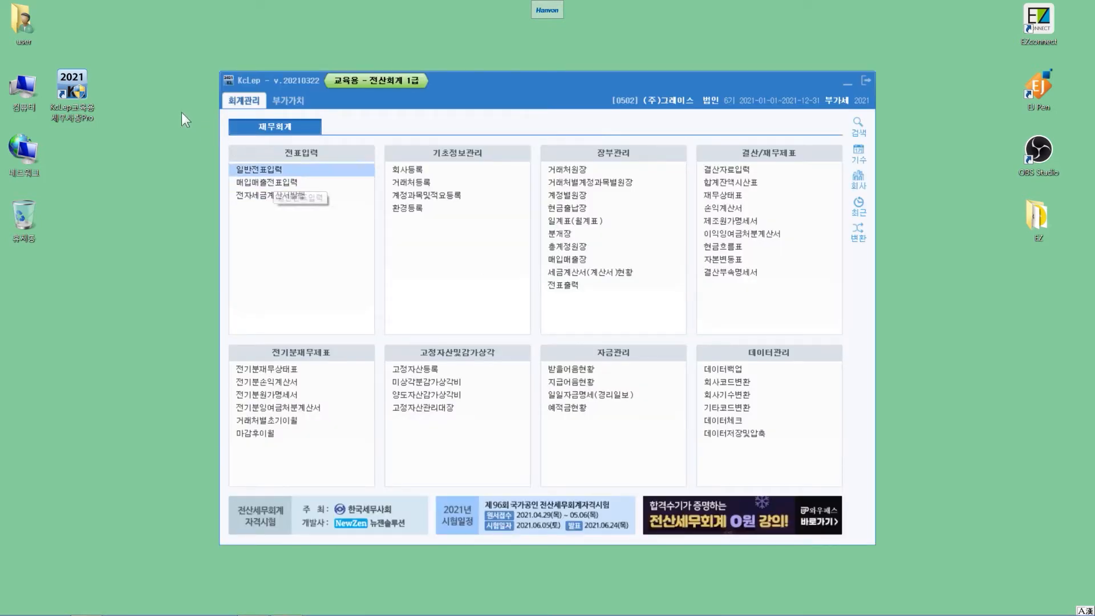
pyautogui.press('Return')
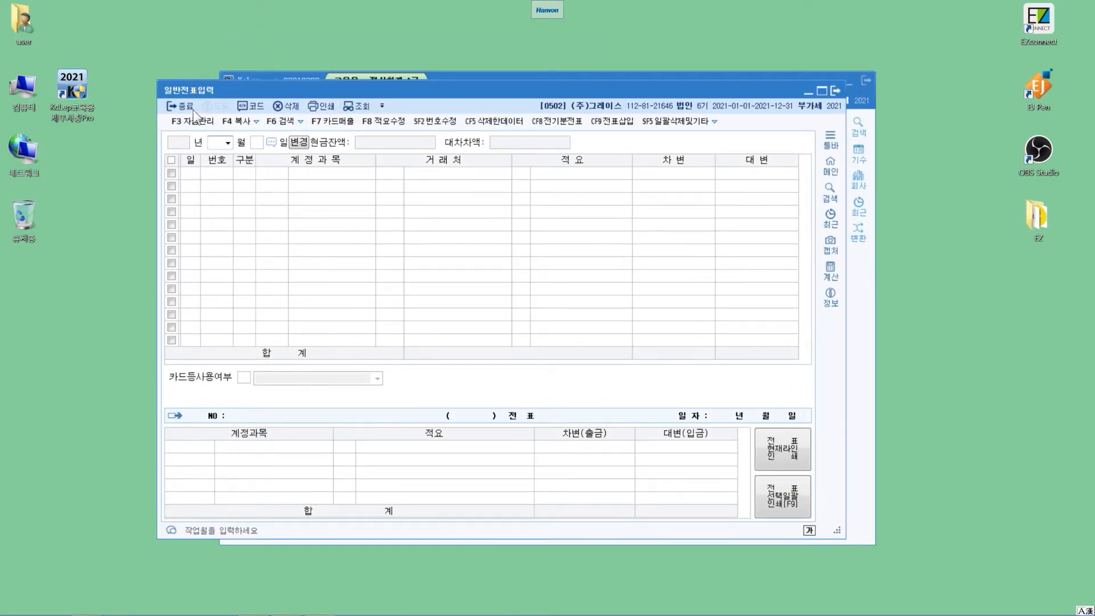
# Set the voucher date to month 3, day 2
pyautogui.write('3')
pyautogui.press('Return')
pyautogui.write('2')
pyautogui.press('Return')
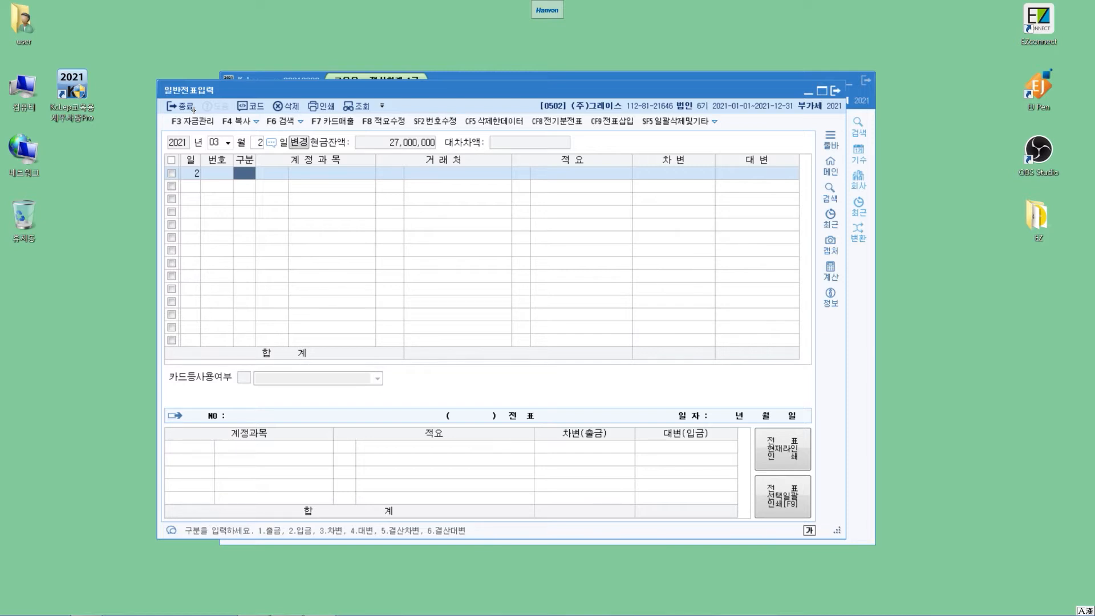
# Enter a credit line of 1,800,000 for account 0108 외상매출금 with trading partner (주)대강 and no description
pyautogui.write('4')
pyautogui.press('Return')
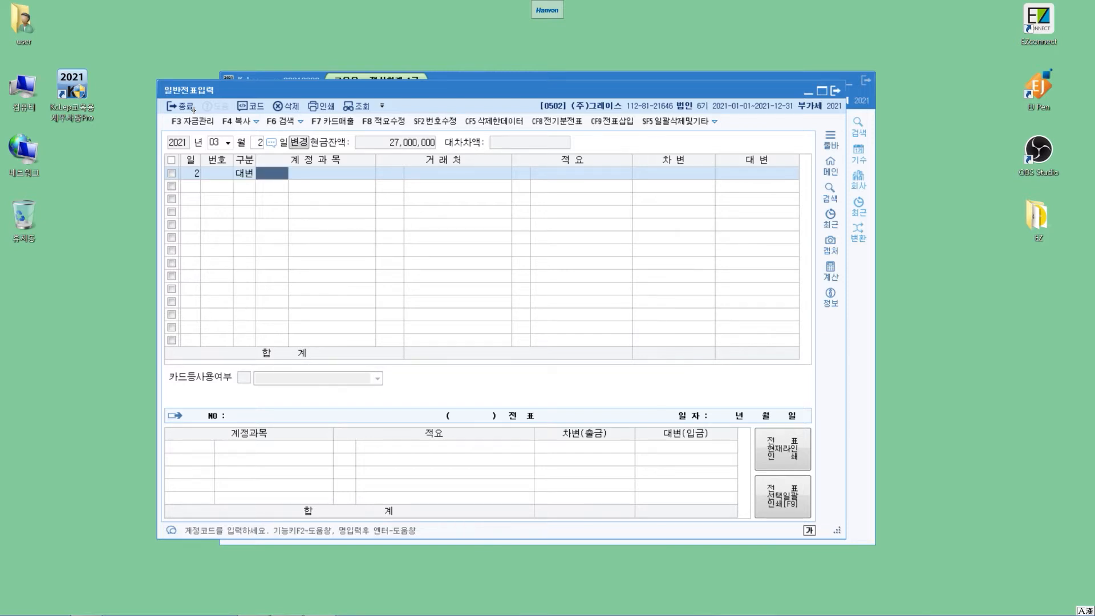
pyautogui.write('외상매')
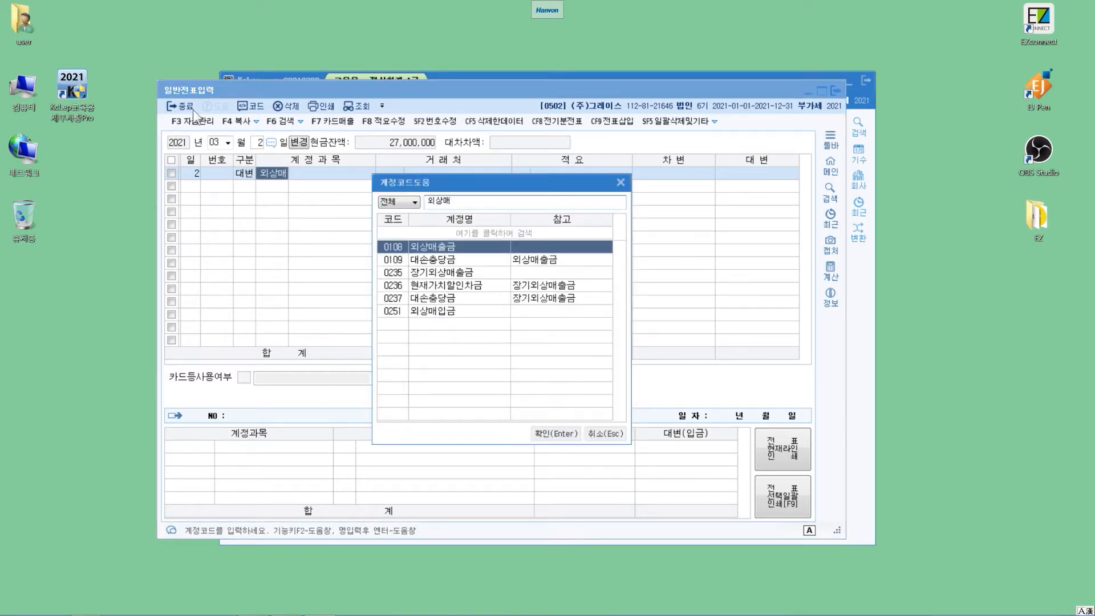
pyautogui.press('Return')
pyautogui.write('대강')
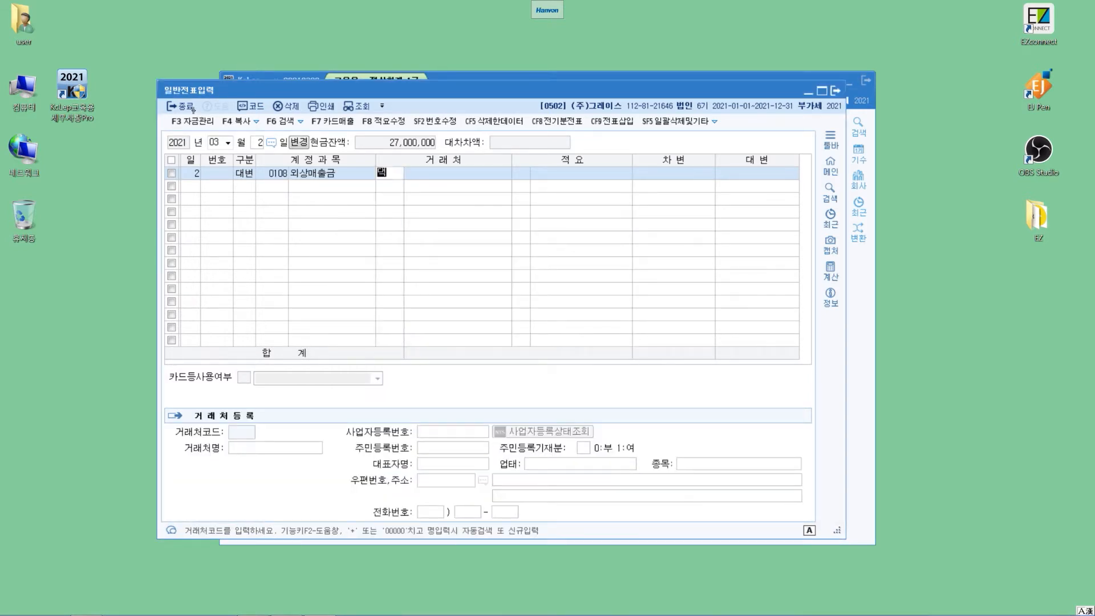
pyautogui.press('Return')
pyautogui.press('Return')
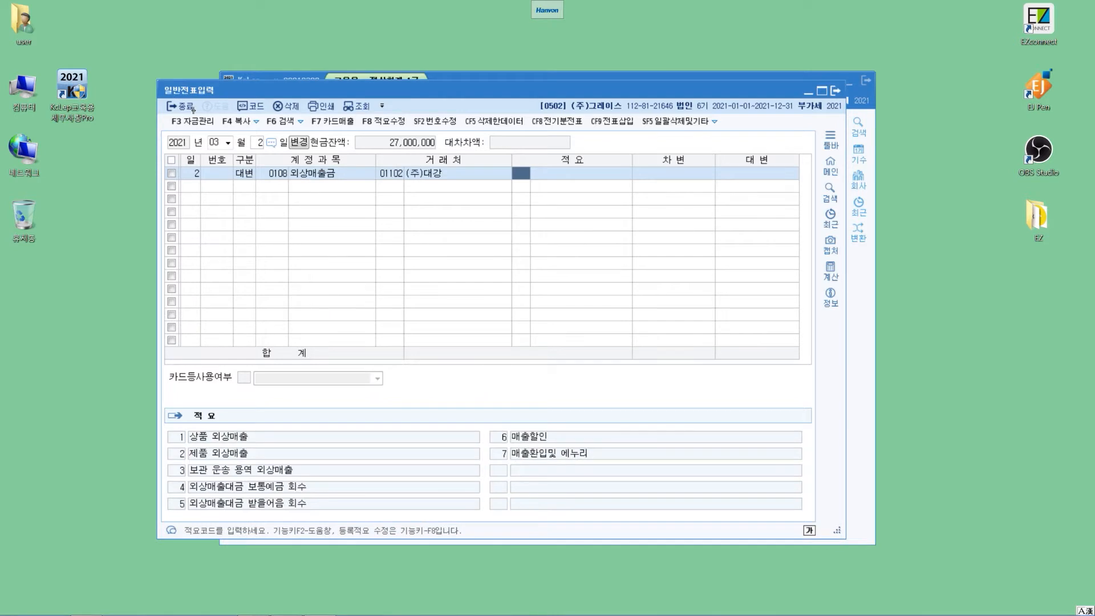
pyautogui.press('Return')
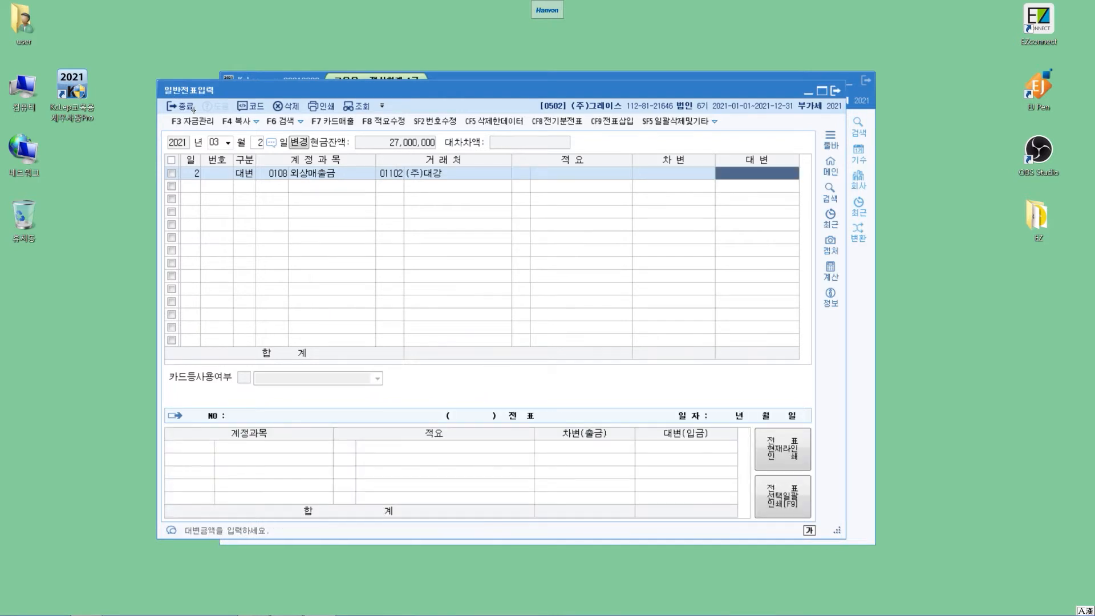
pyautogui.write('1800000')
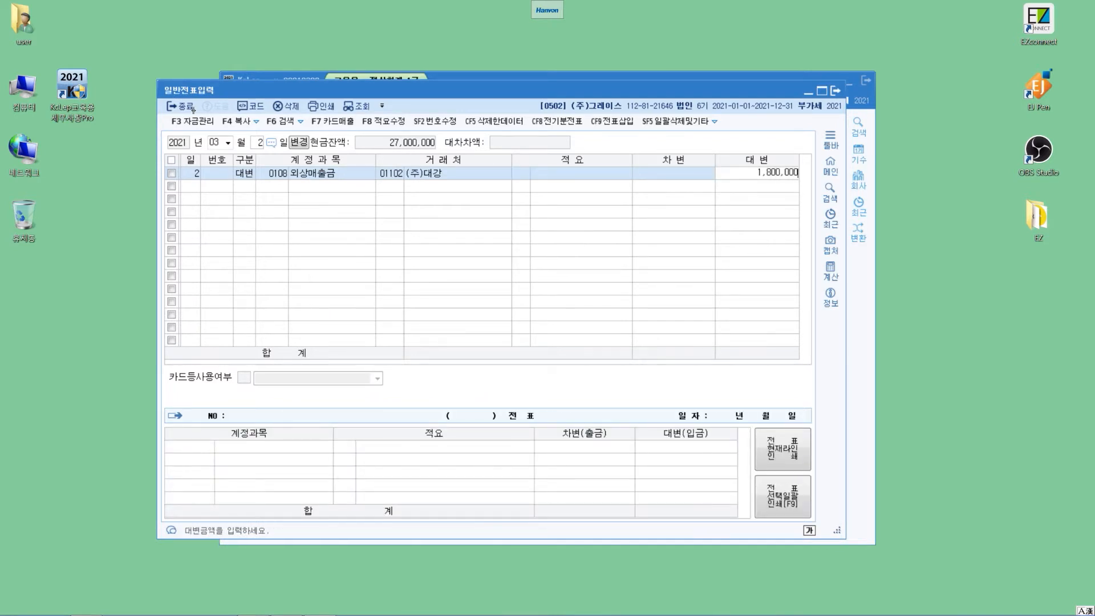
pyautogui.press('Return')
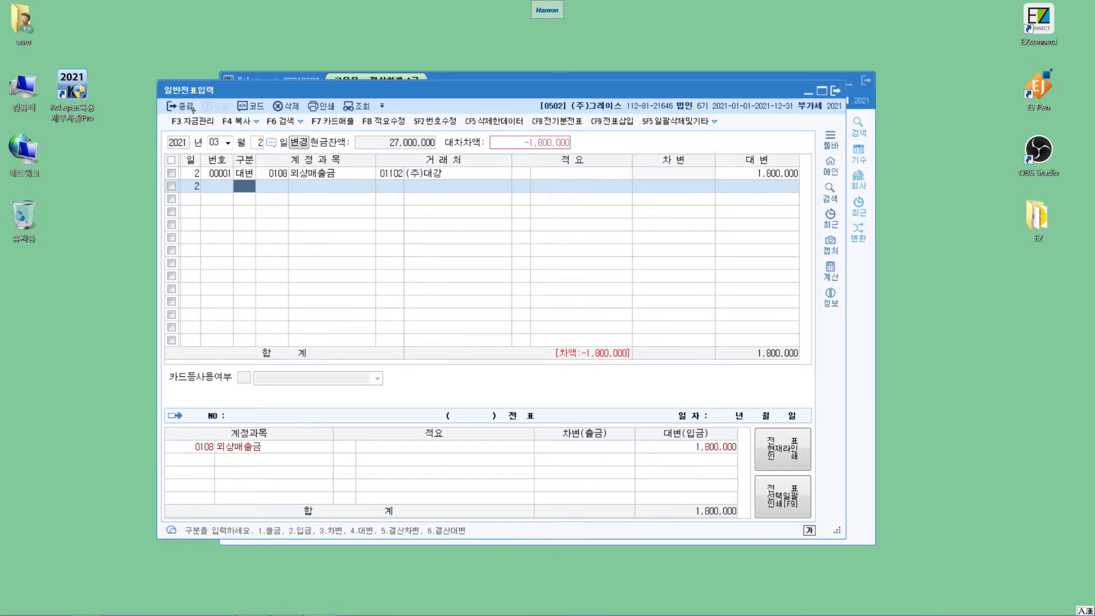
# Add a debit line of 600,000 for account 0109 대손충당금 (외상매출금), without partner or description
pyautogui.write('3')
pyautogui.write('대손충')
pyautogui.press('Return')
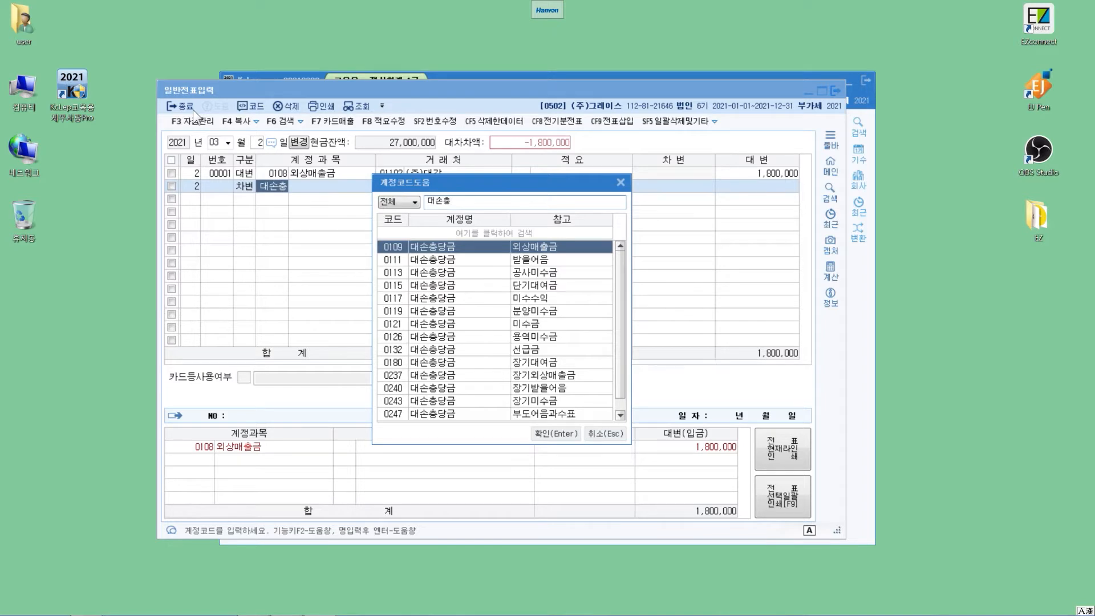
pyautogui.press('Return')
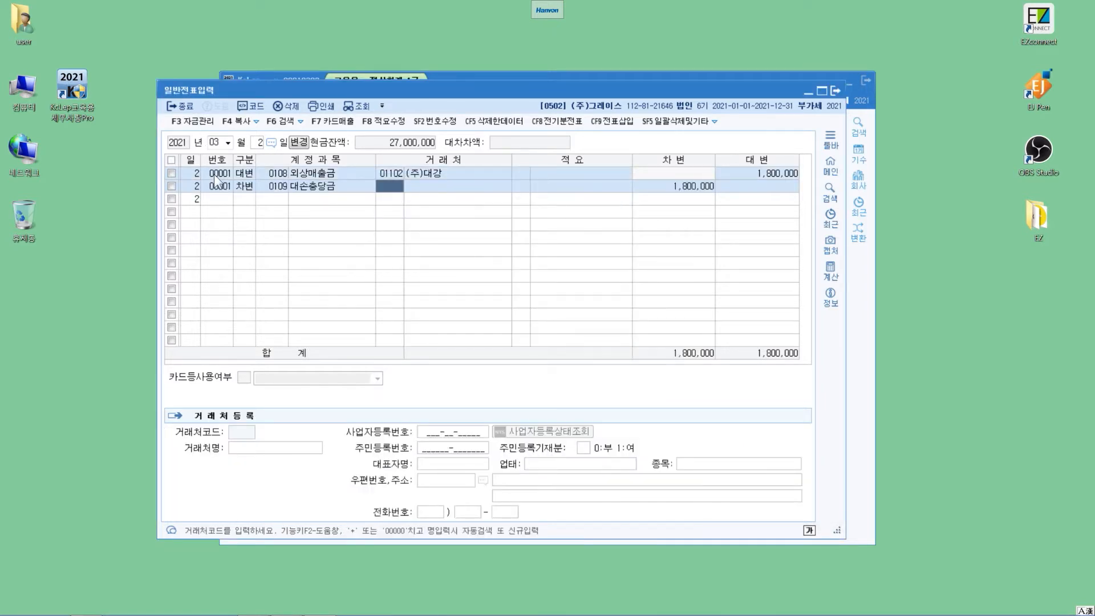
pyautogui.press('Return')
pyautogui.press('Return')
pyautogui.press('Return')
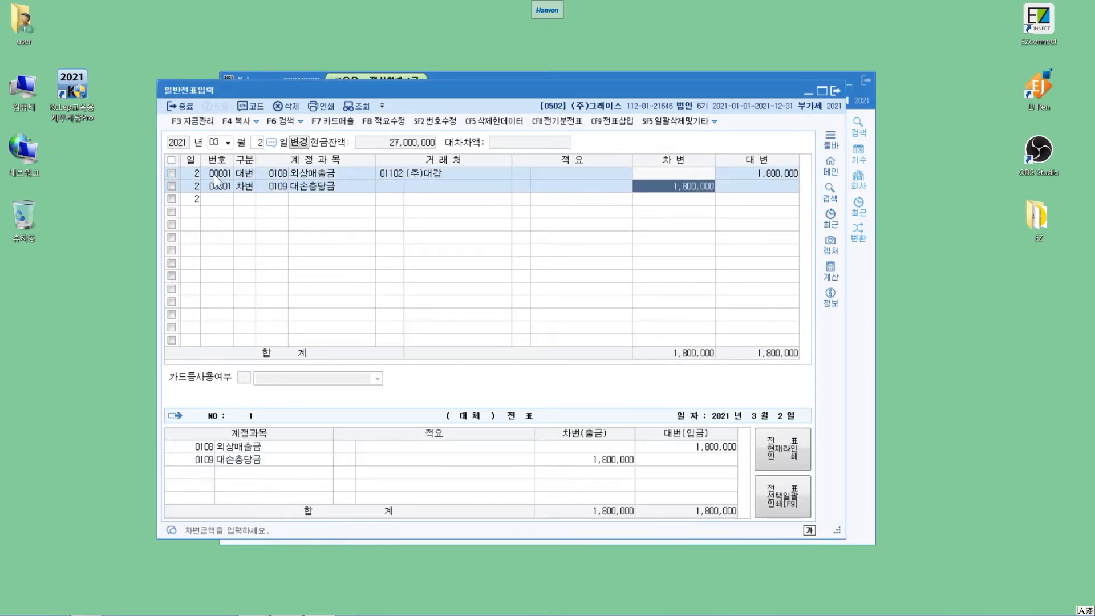
pyautogui.write('600000')
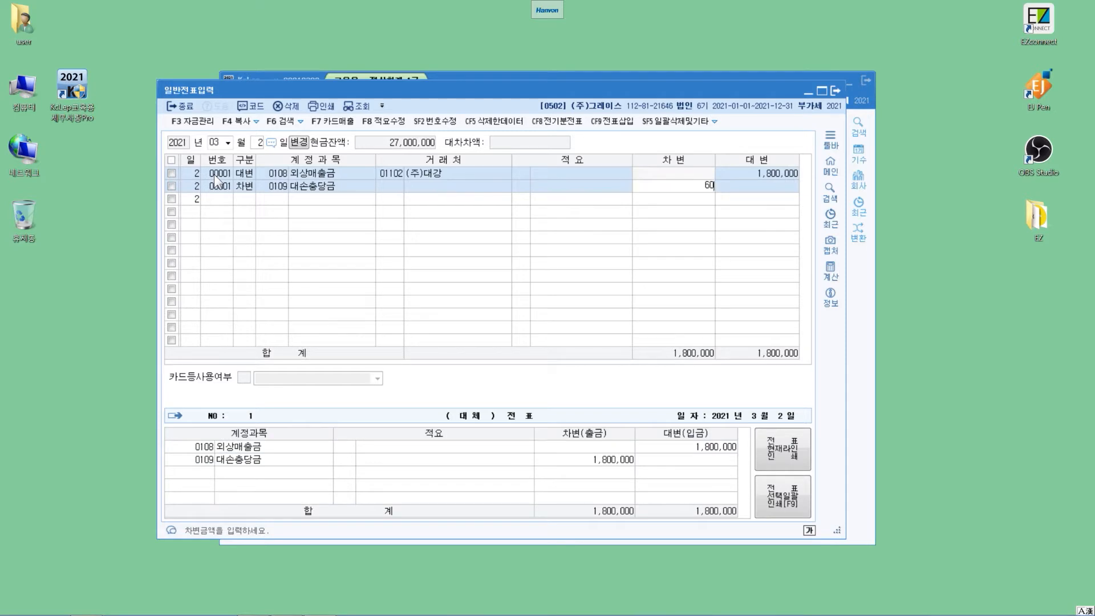
pyautogui.press('Return')
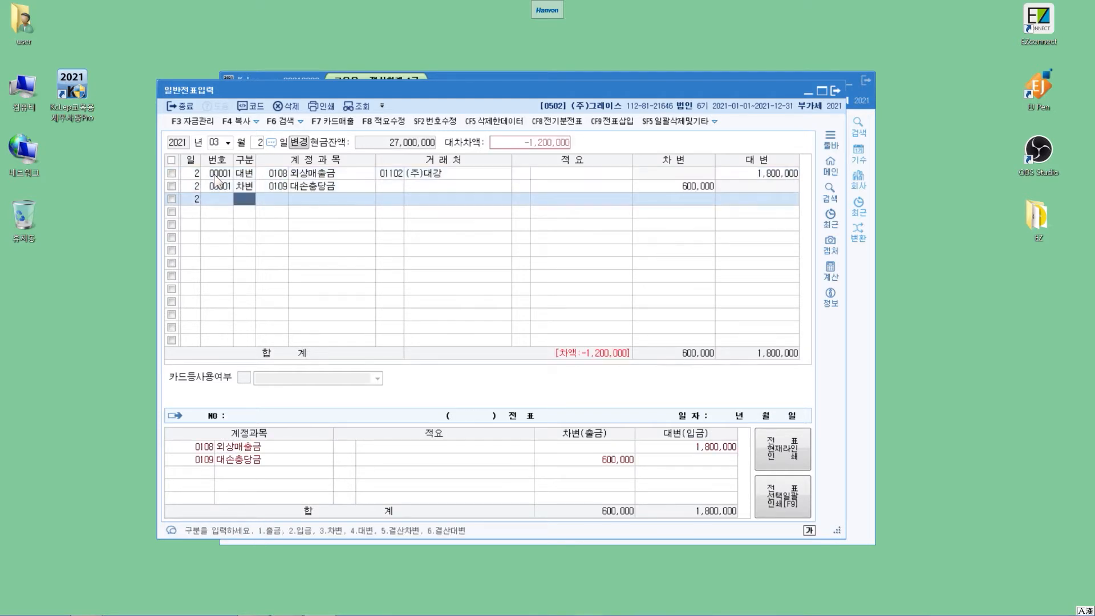
# Add a debit line for account 0835 대손상각비 (판매관리비) with the balancing 1,200,000, and finish the March 2 voucher
pyautogui.write('3대손상')
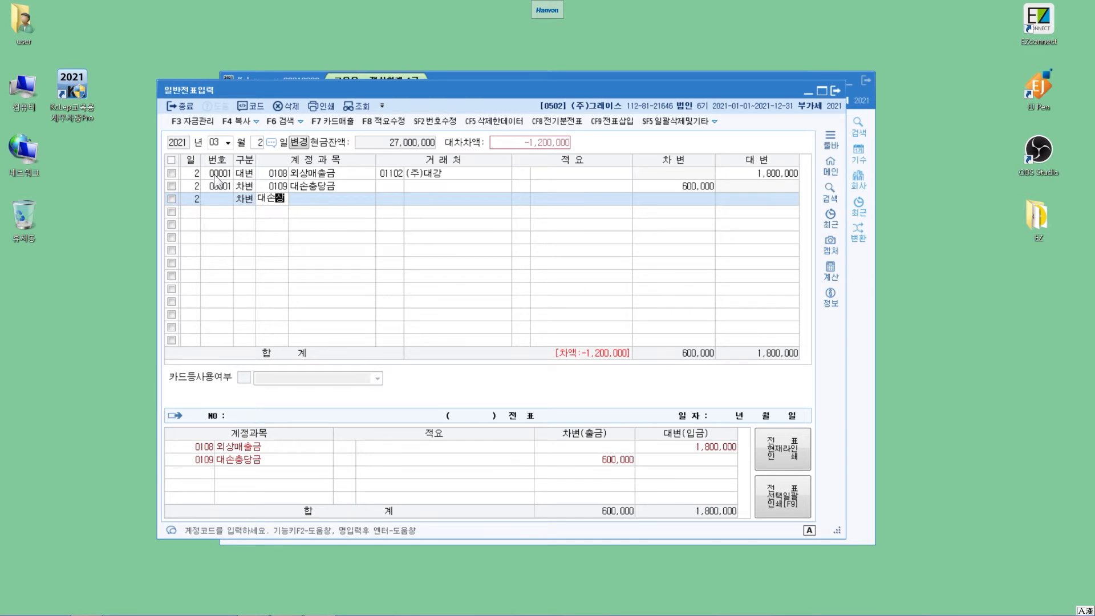
pyautogui.press('Return')
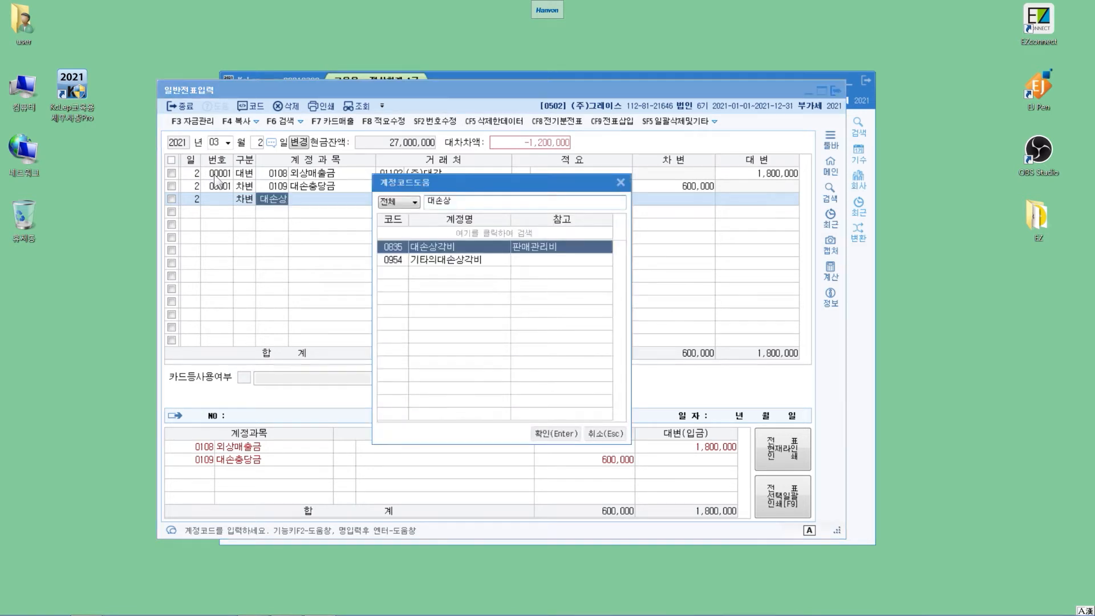
pyautogui.press('Return')
pyautogui.press('Return')
pyautogui.press('Return')
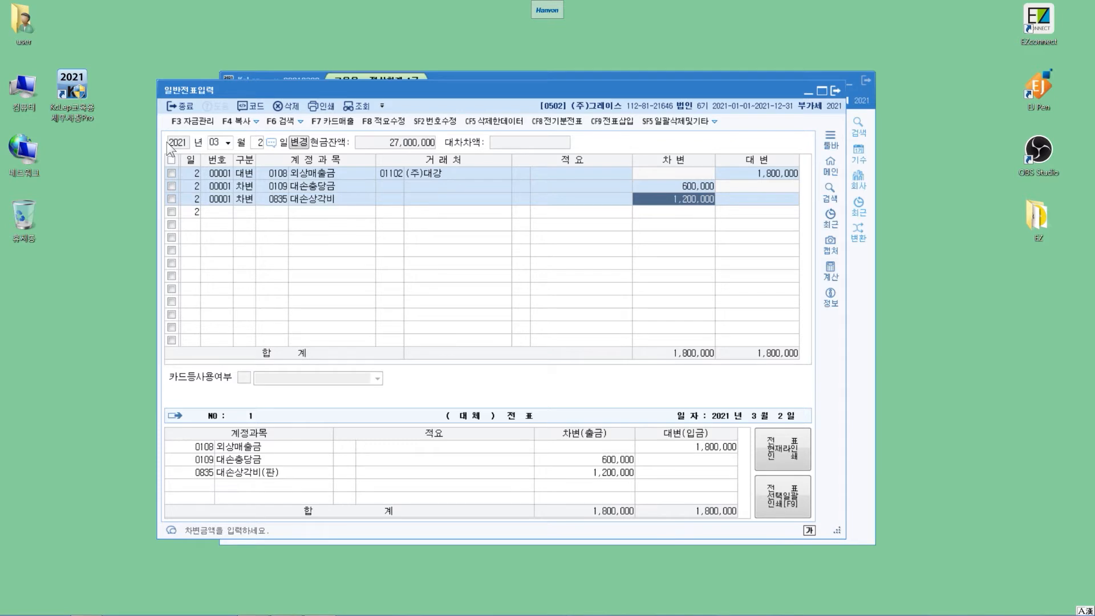
pyautogui.press('Return')
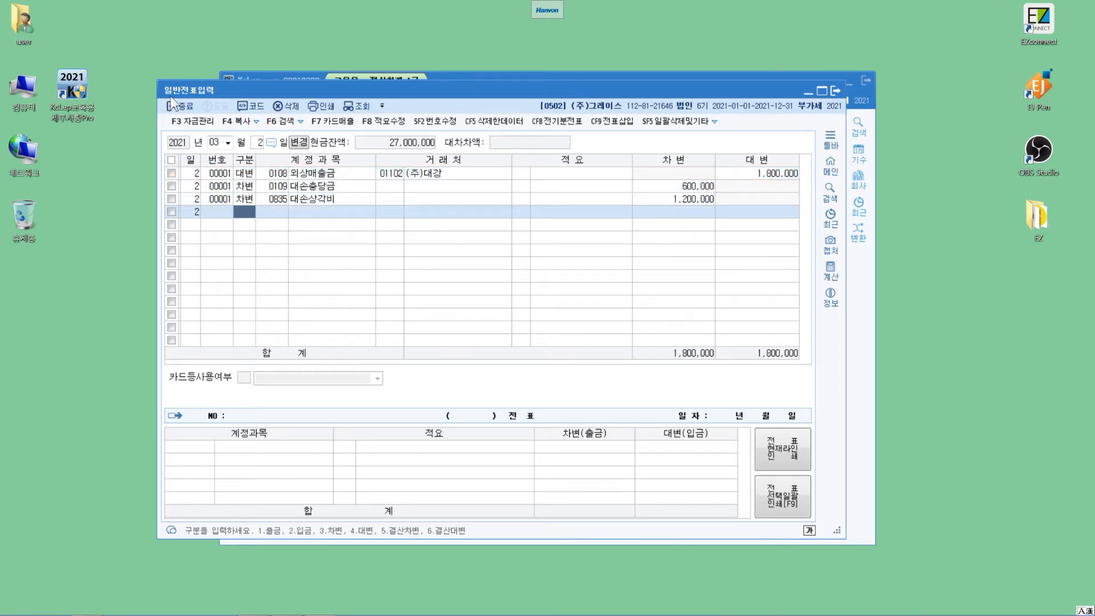
pyautogui.press('Escape')
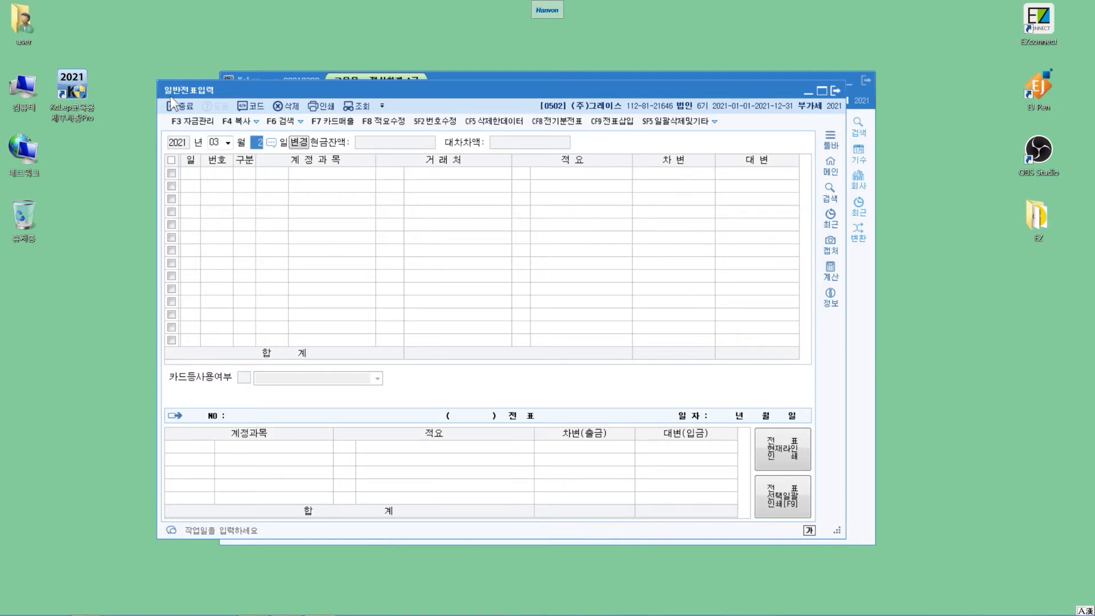
# Start a voucher for day 7 of month 3 with a 430,000 debit line for account 0103 보통예금
pyautogui.write('1')
pyautogui.press('Return')
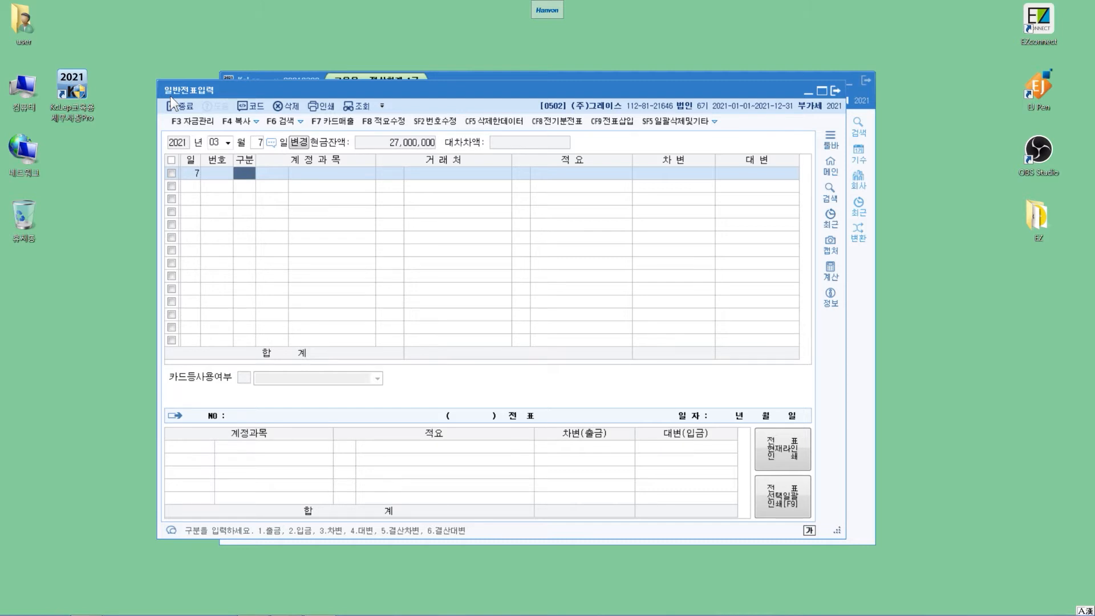
pyautogui.write('3')
pyautogui.press('Return')
pyautogui.write('103')
pyautogui.press('Return')
pyautogui.press('Return')
pyautogui.press('Return')
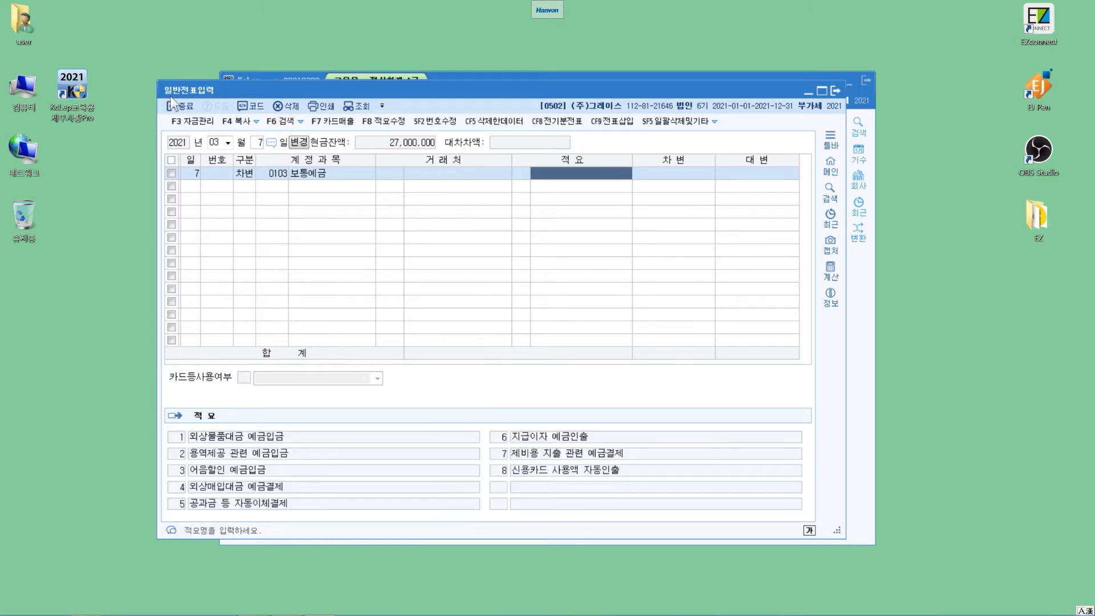
pyautogui.write('43')
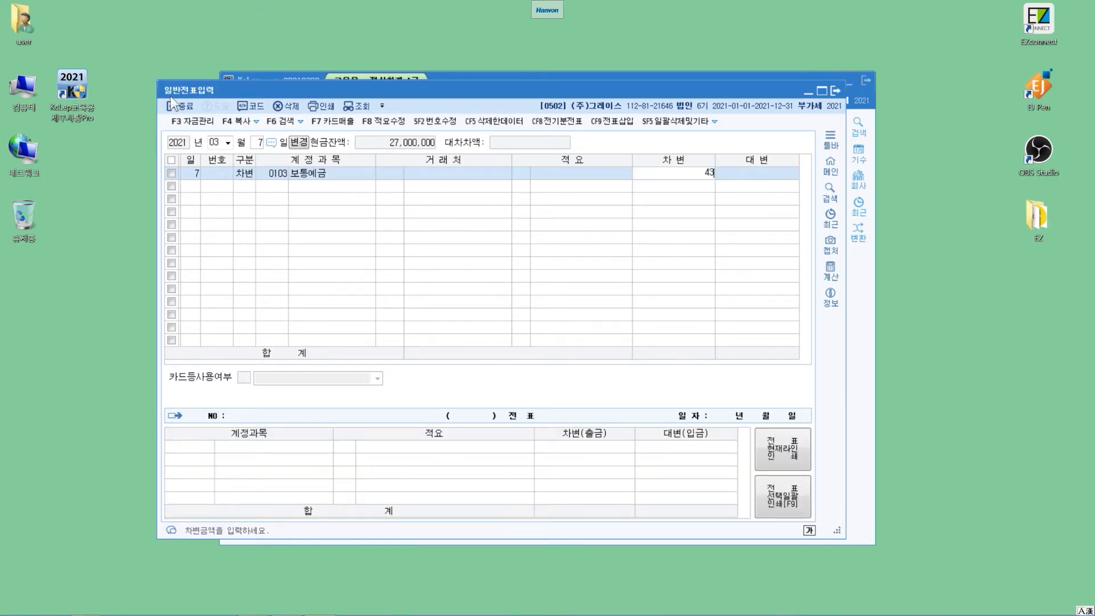
pyautogui.write('0,000')
pyautogui.press('Return')
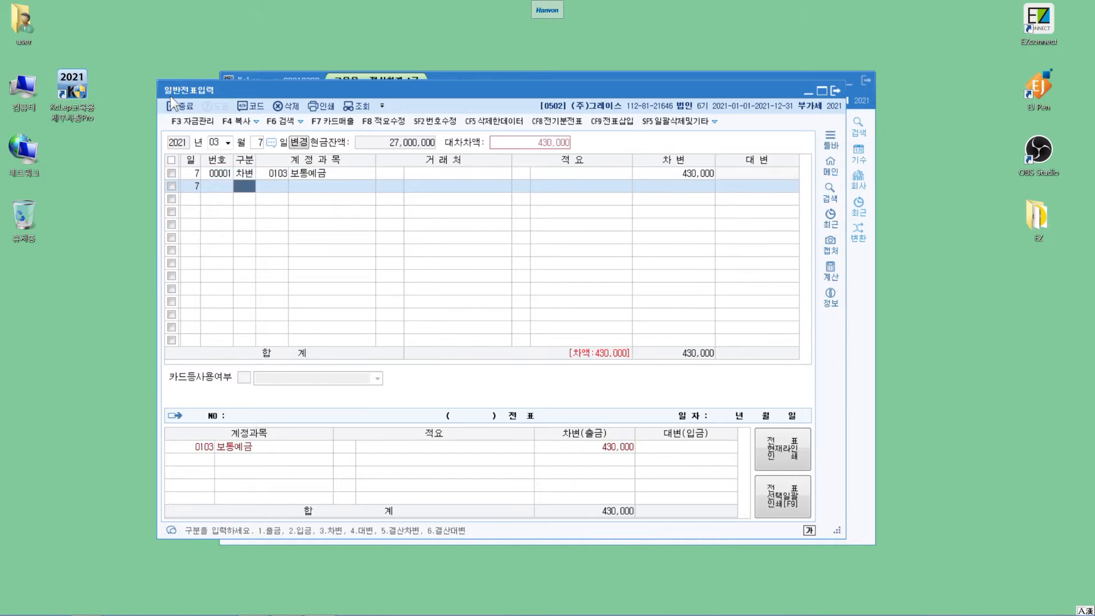
# Add a balancing 430,000 credit line for account 0109 대손충당금 (외상매출금) and finish the March 7 voucher
pyautogui.write('4')
pyautogui.write('대손충')
pyautogui.press('Return')
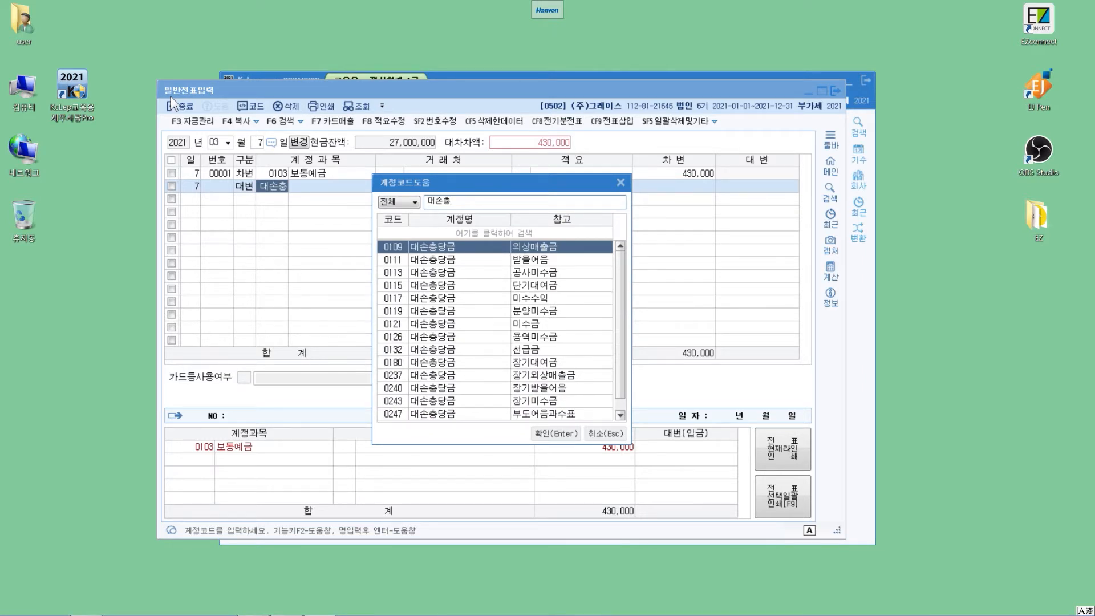
pyautogui.press('Return')
pyautogui.press('Return')
pyautogui.press('Return')
pyautogui.press('Return')
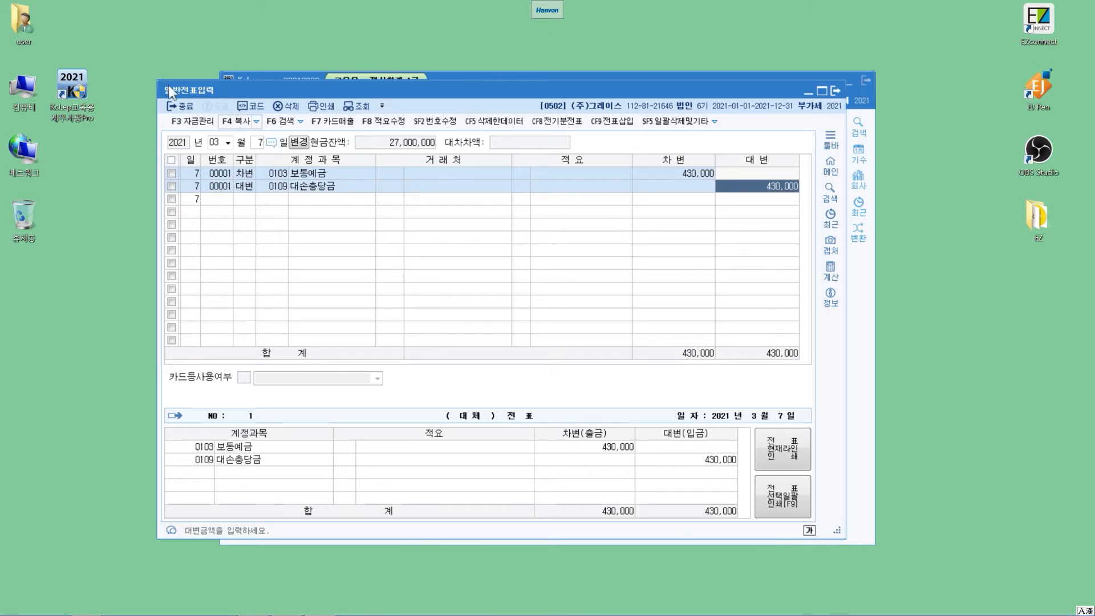
pyautogui.press('Escape')
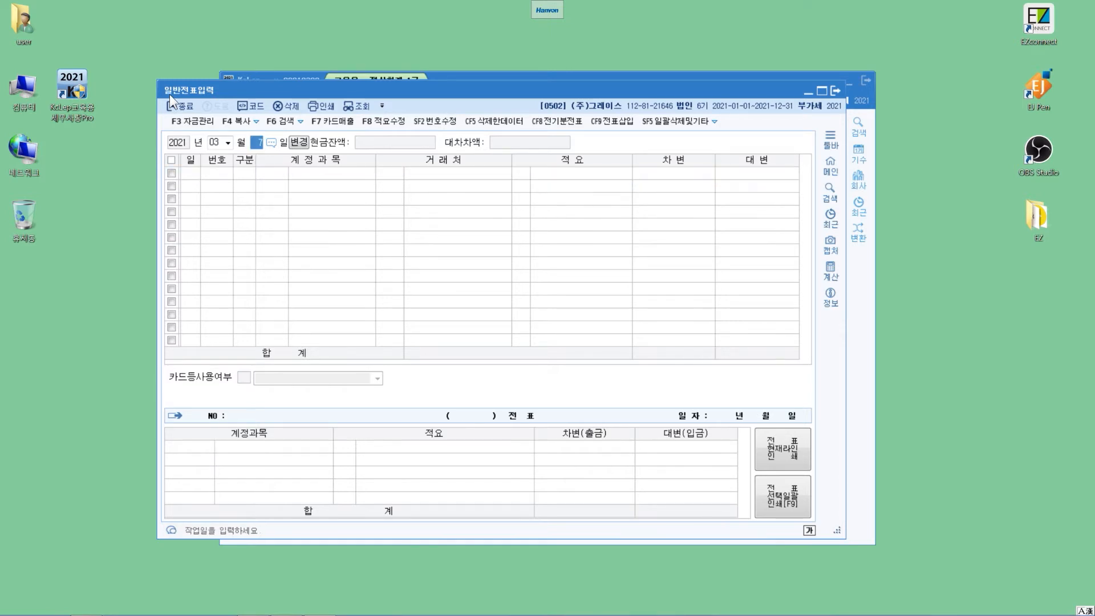
# Start a voucher for day 11 of month 3 with a 5,000,000 debit line for account 0177 특정현금과예금
pyautogui.write('11')
pyautogui.press('Return')
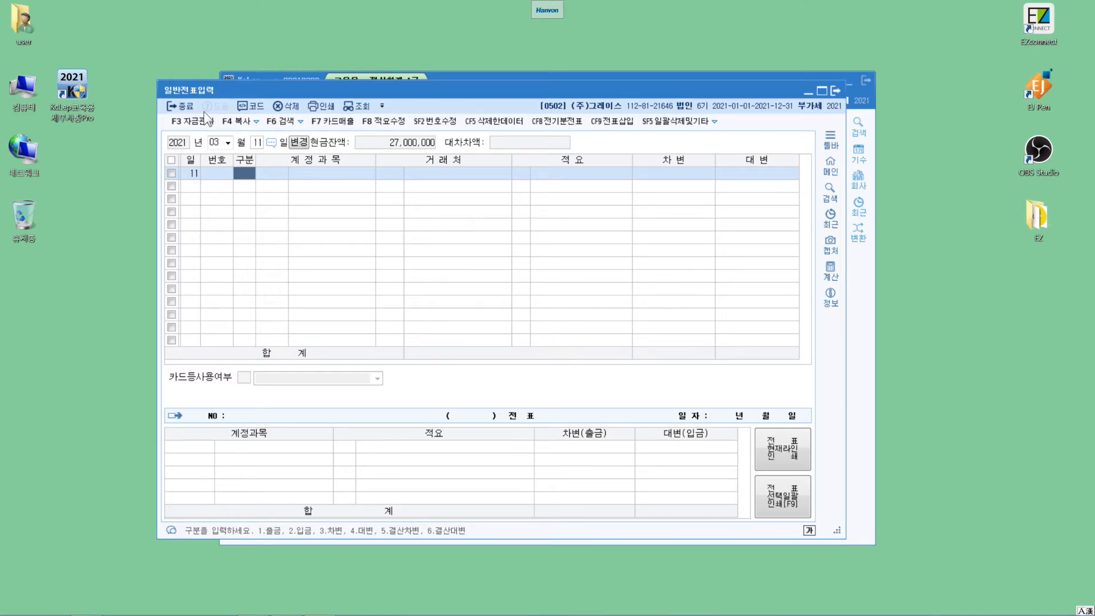
pyautogui.write('3')
pyautogui.press('Return')
pyautogui.write('특정현')
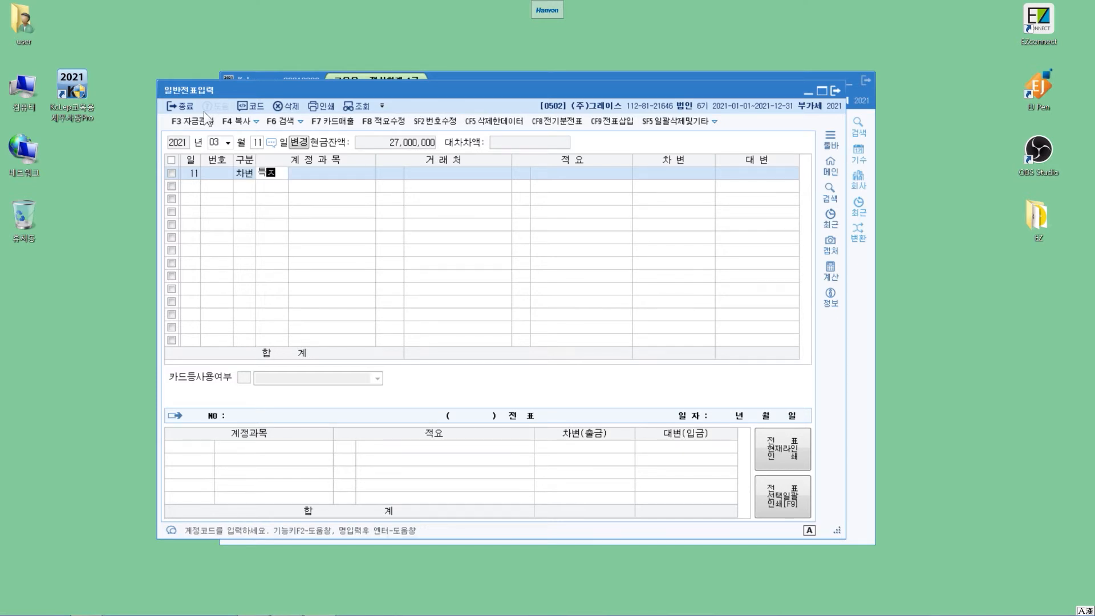
pyautogui.press('Return')
pyautogui.press('Return')
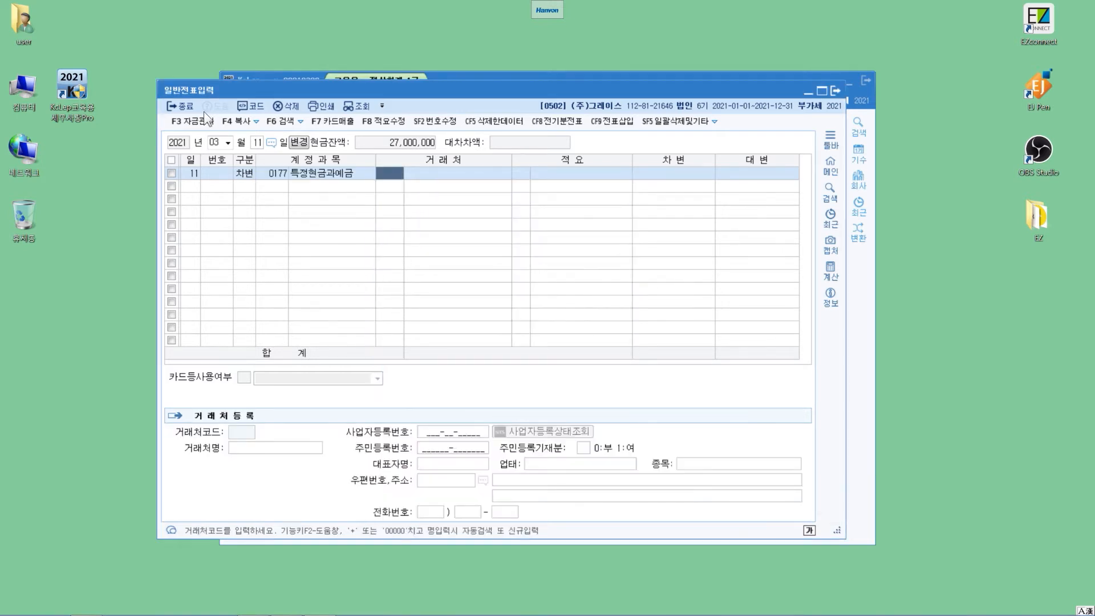
pyautogui.press('Return')
pyautogui.press('Return')
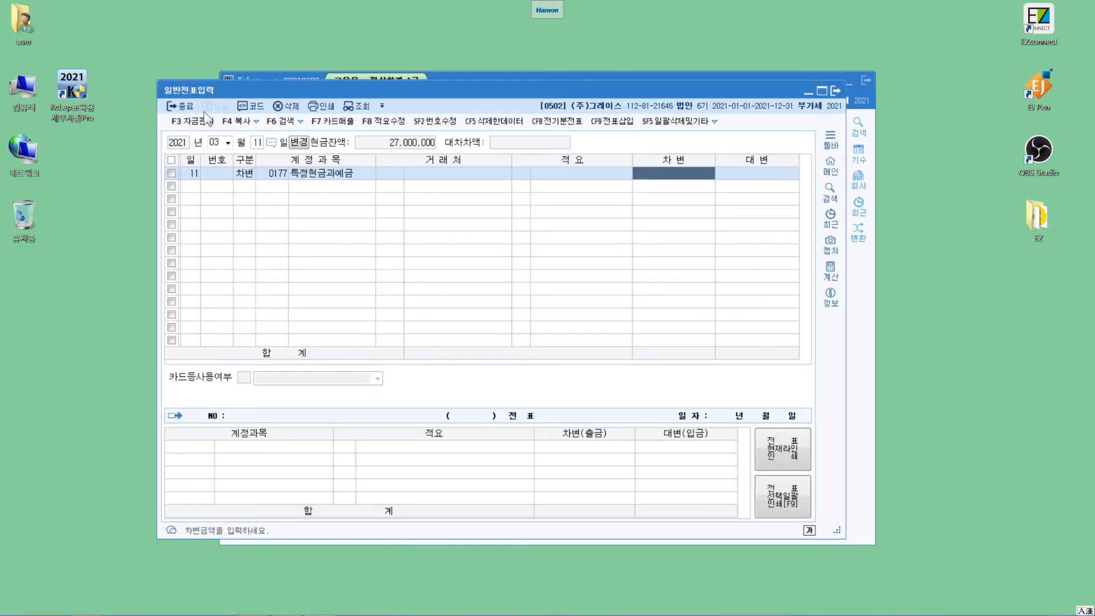
pyautogui.write('5000000')
pyautogui.press('Return')
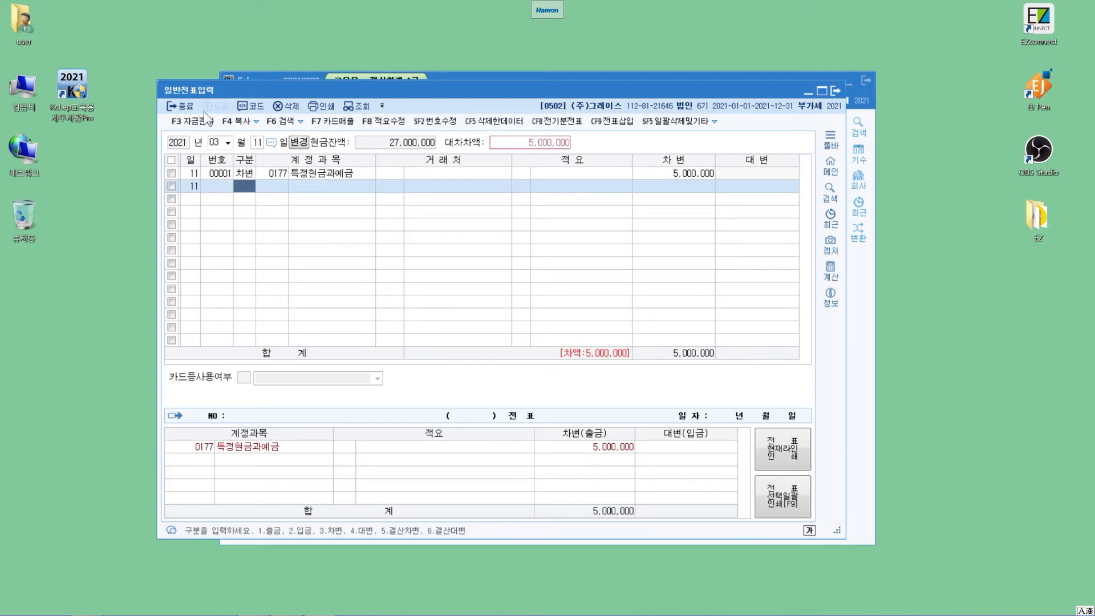
# Add a 2,000 debit line for account 0831 수수료비용 (판매관리비) to the March 11 voucher
pyautogui.write('3수수료')
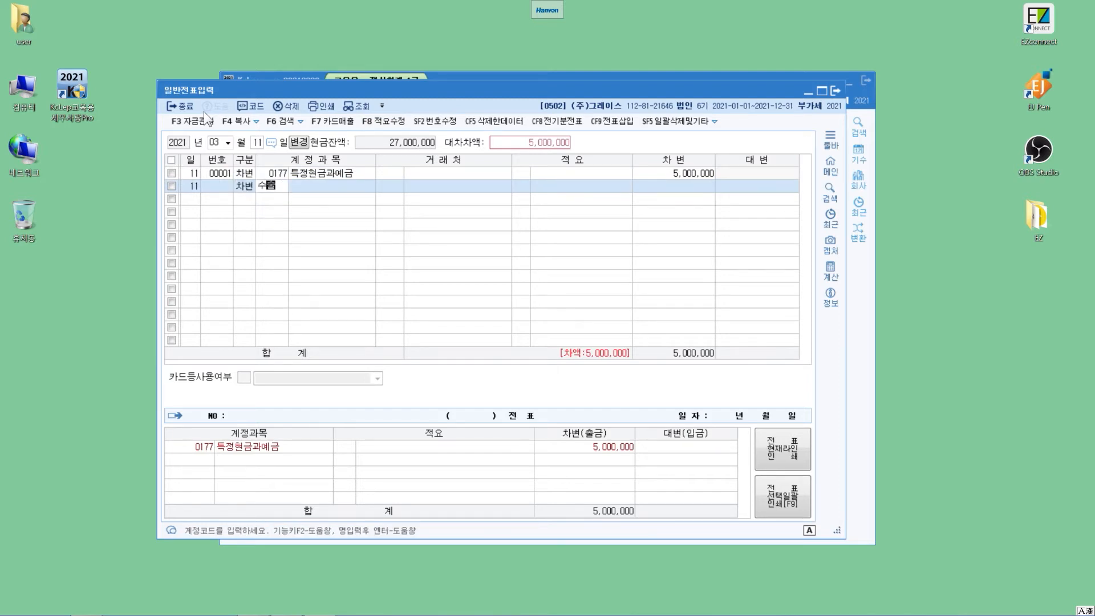
pyautogui.press('Return')
pyautogui.press('Down')
pyautogui.press('Down')
pyautogui.press('Down')
pyautogui.press('Down')
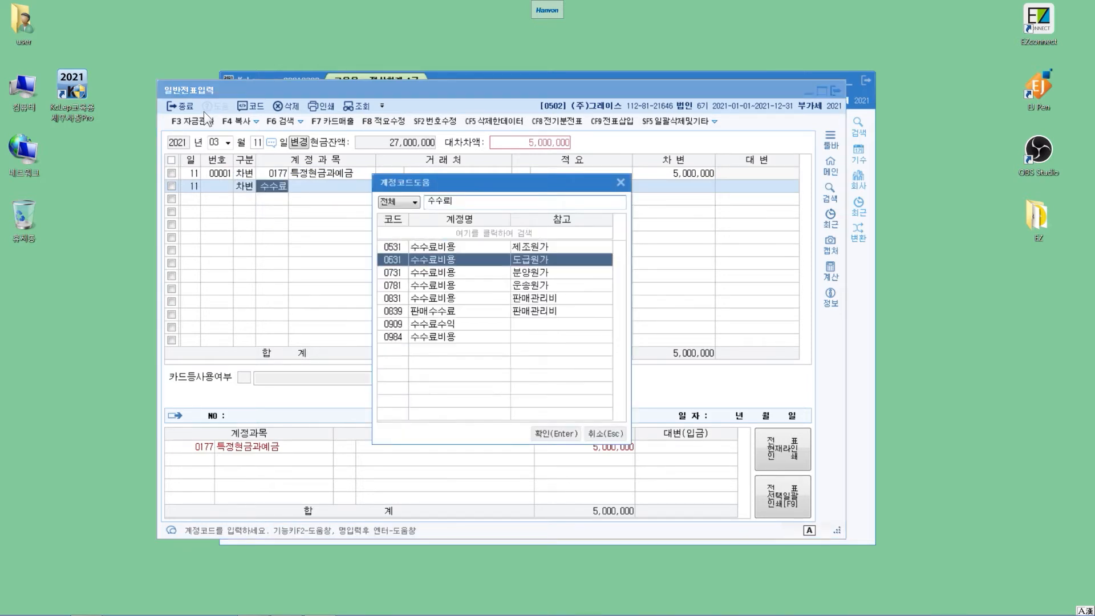
pyautogui.press('Return')
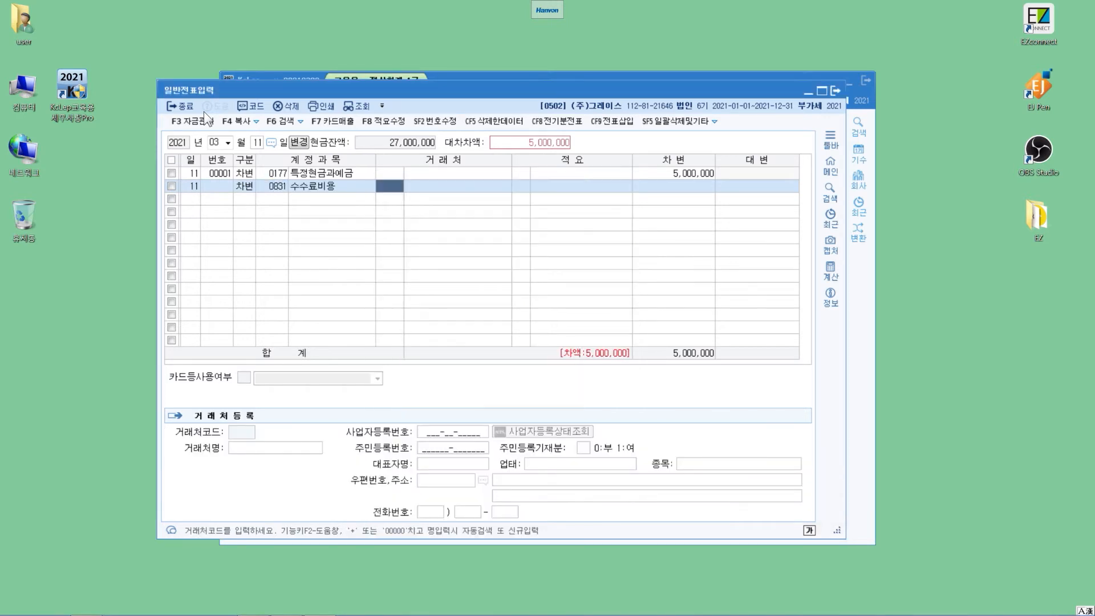
pyautogui.press('Return')
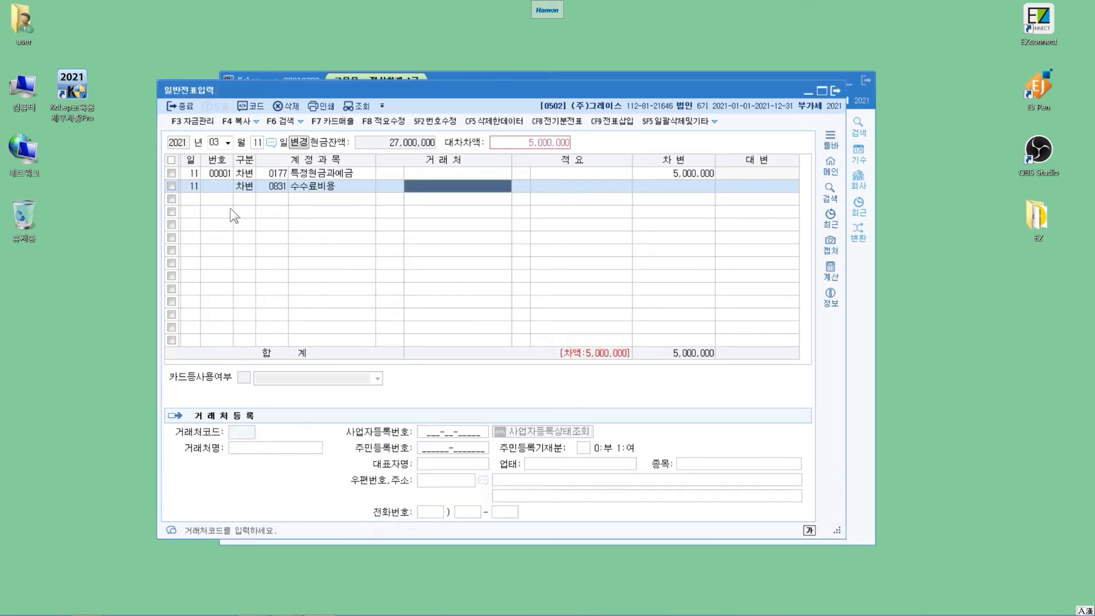
pyautogui.press('Return')
pyautogui.press('Return')
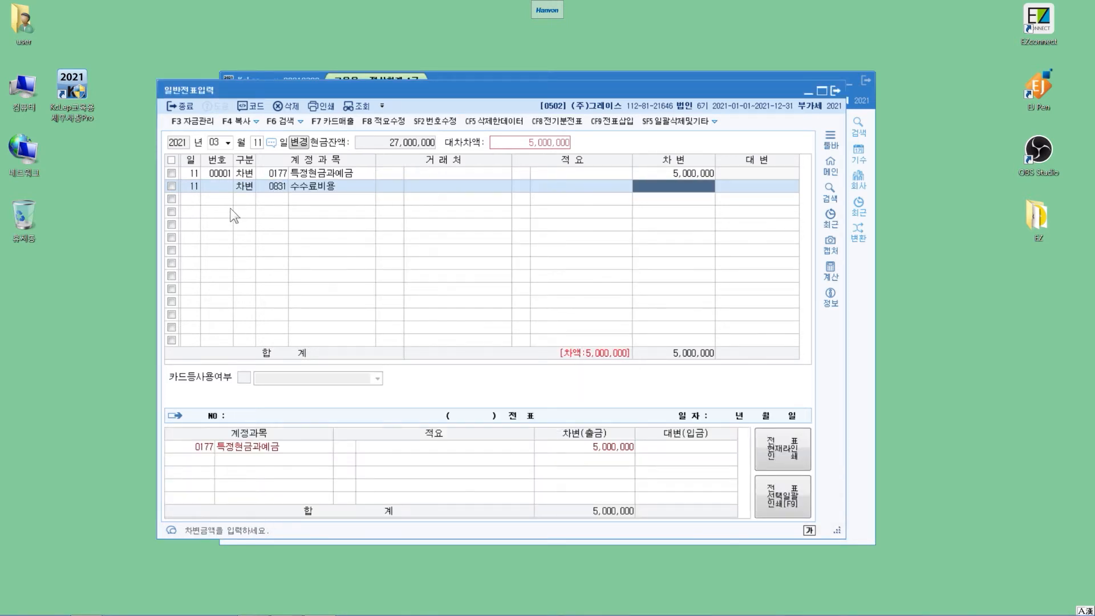
pyautogui.write('2000')
pyautogui.press('Return')
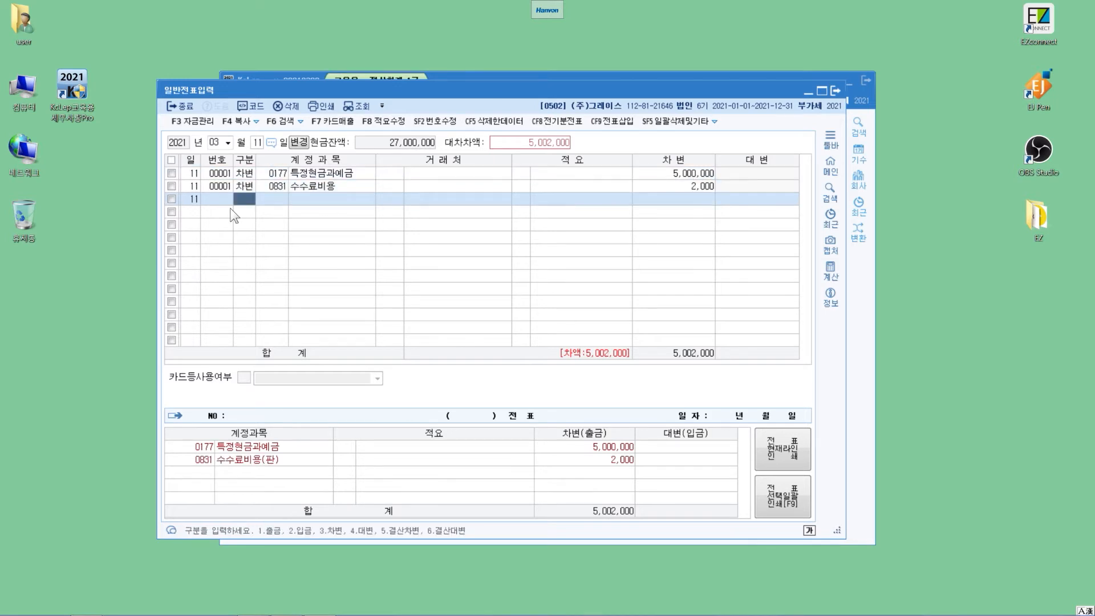
# Add a balancing 5,002,000 credit line for account 0101 현금 and finish the March 11 voucher
pyautogui.write('4')
pyautogui.press('Return')
pyautogui.write('101')
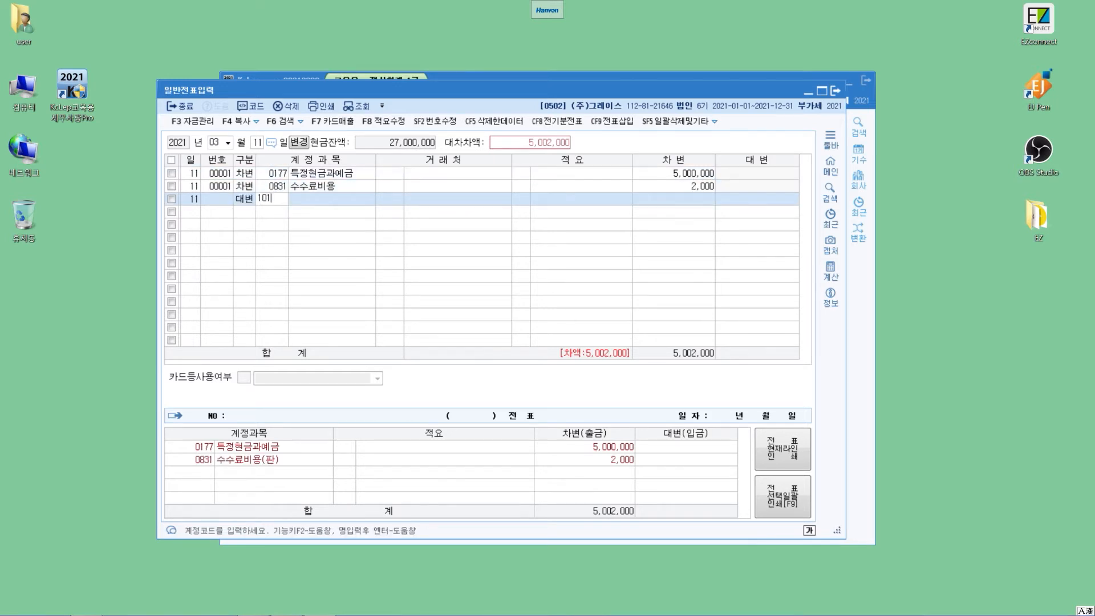
pyautogui.press('Return')
pyautogui.press('Return')
pyautogui.press('Return')
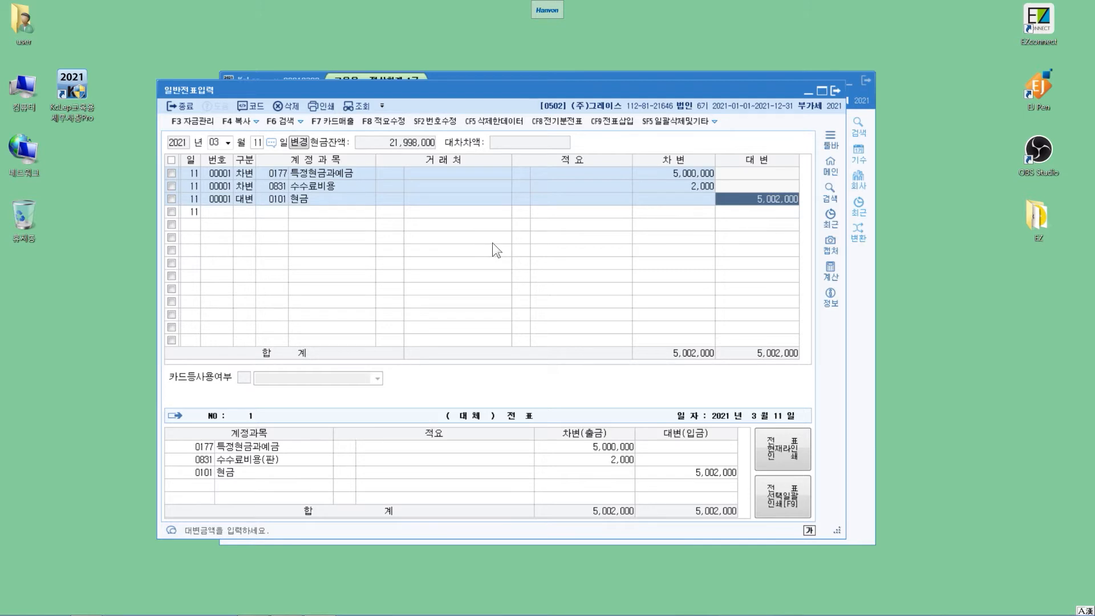
pyautogui.press('Return')
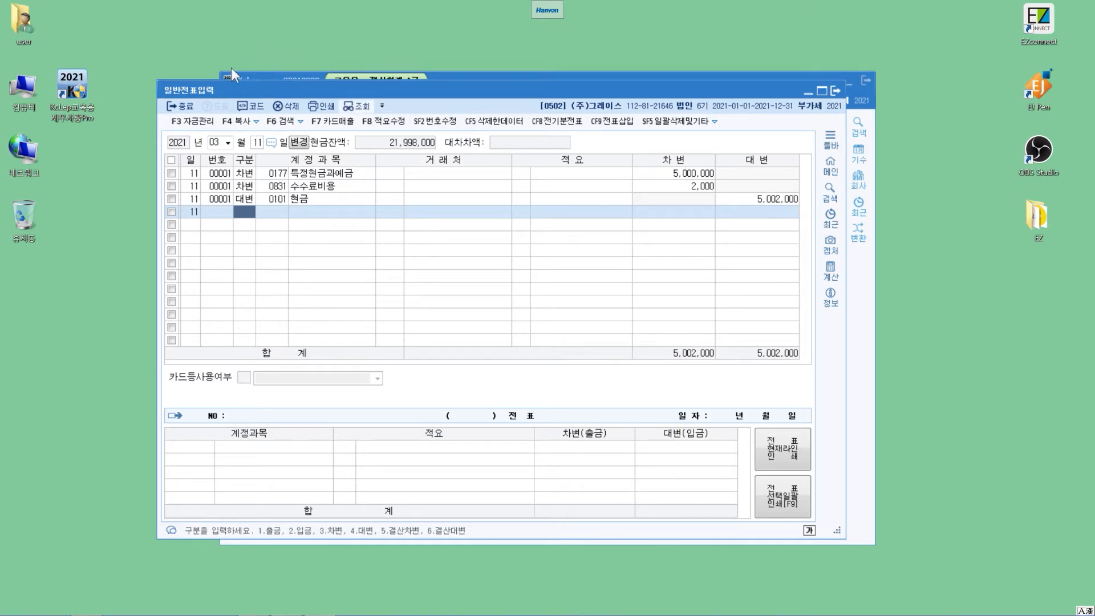
pyautogui.click(173, 104)
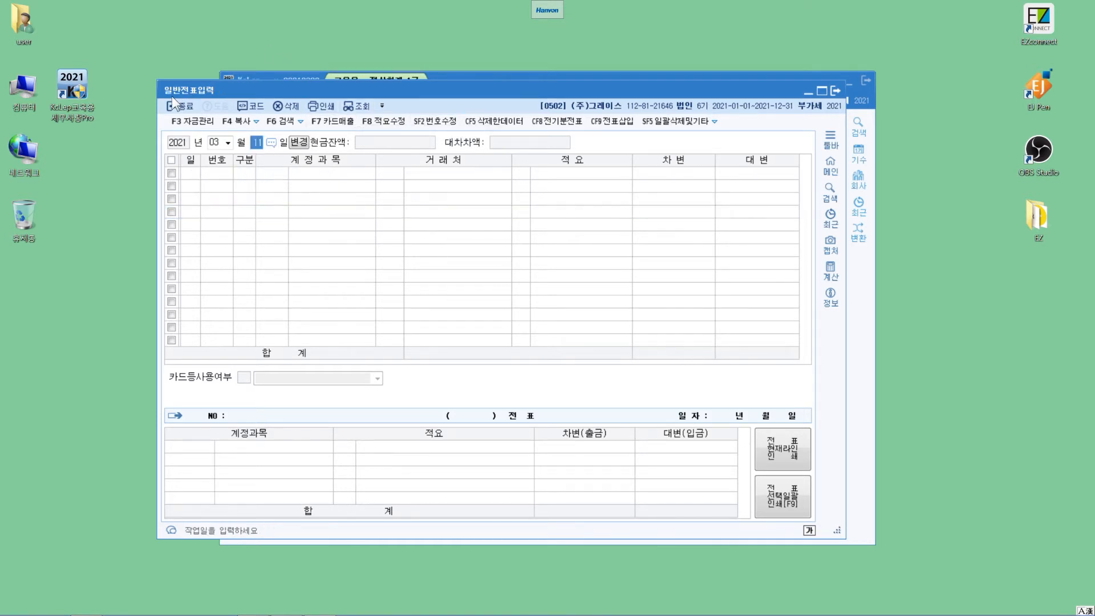
# Start a voucher for day 16 of month 3 with an 8,000 credit line for account 0101 현금
pyautogui.write('16')
pyautogui.press('Return')
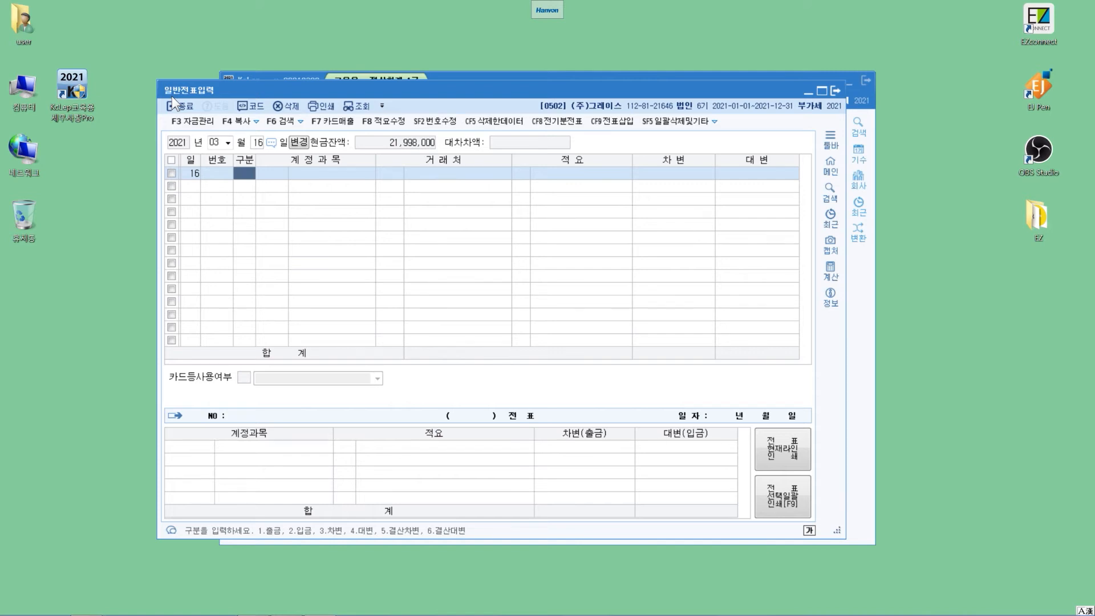
pyautogui.write('4')
pyautogui.press('Return')
pyautogui.write('101')
pyautogui.press('Return')
pyautogui.press('Return')
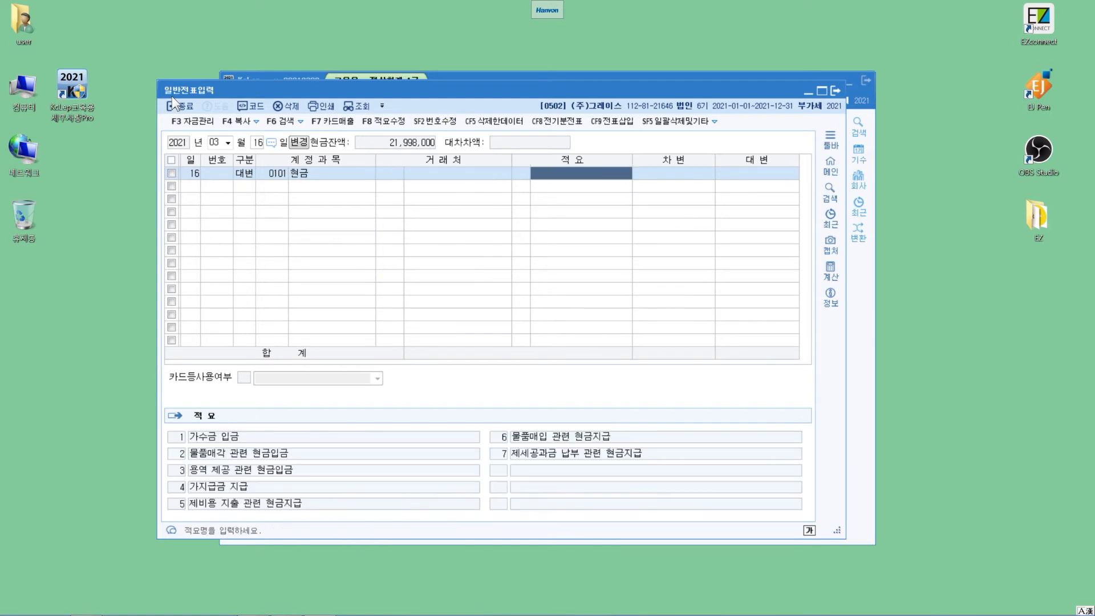
pyautogui.press('Return')
pyautogui.write('8000')
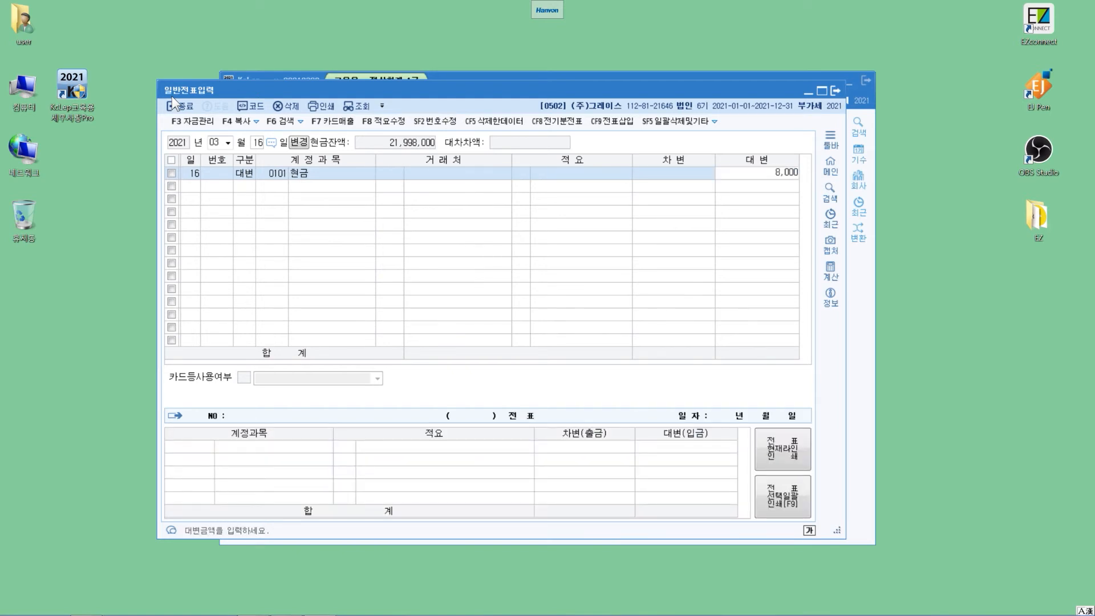
pyautogui.press('Return')
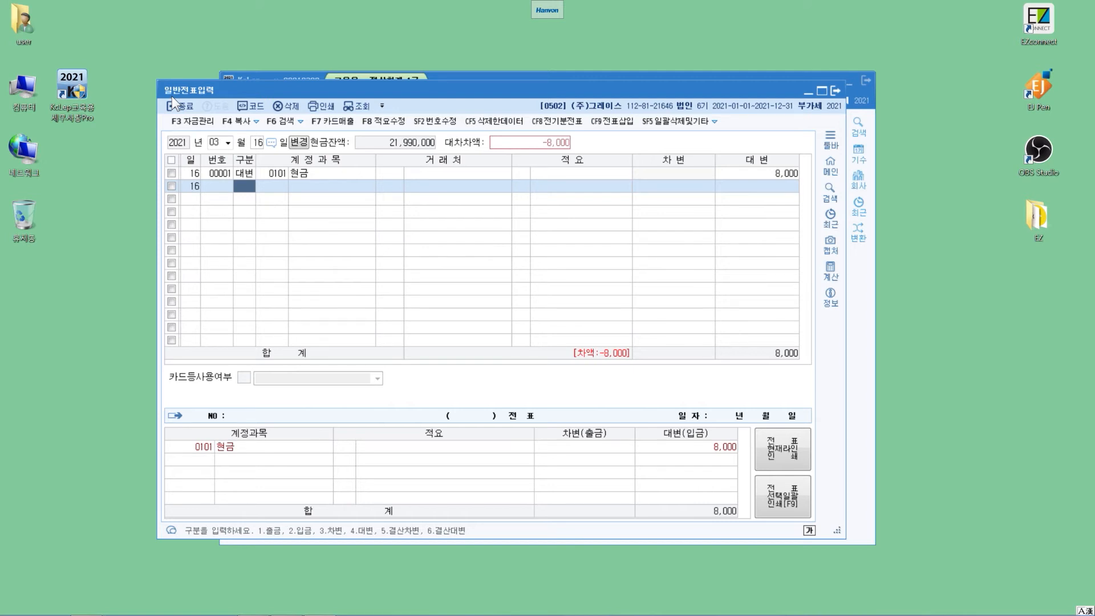
# Add a balancing 8,000 debit line for account 0141 현금과부족 and finish the March 16 voucher
pyautogui.write('3')
pyautogui.press('Return')
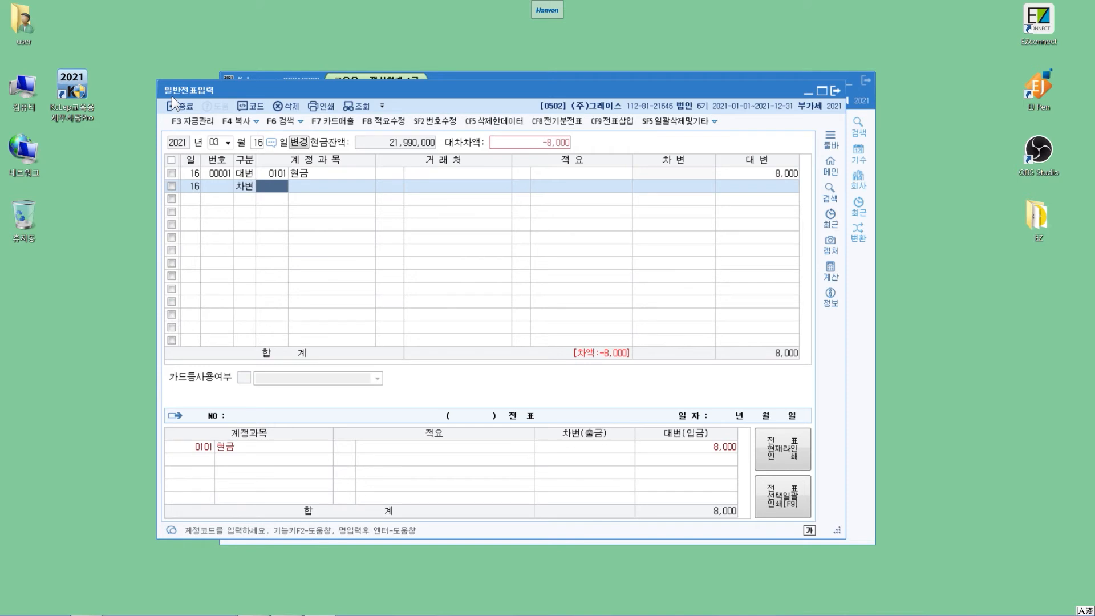
pyautogui.write('현금과')
pyautogui.press('Return')
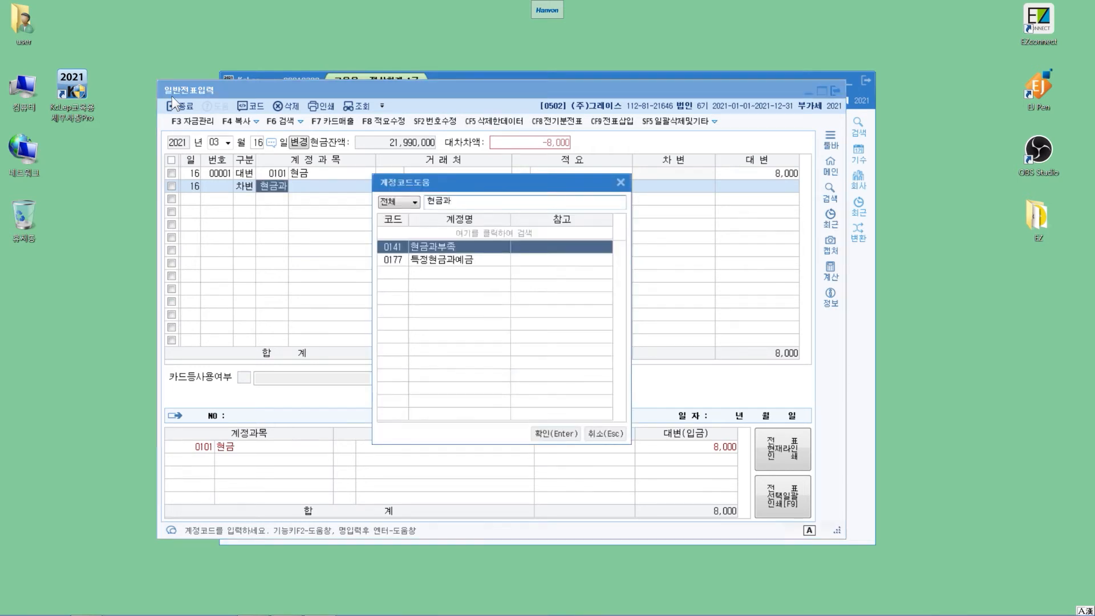
pyautogui.press('Return')
pyautogui.press('Return')
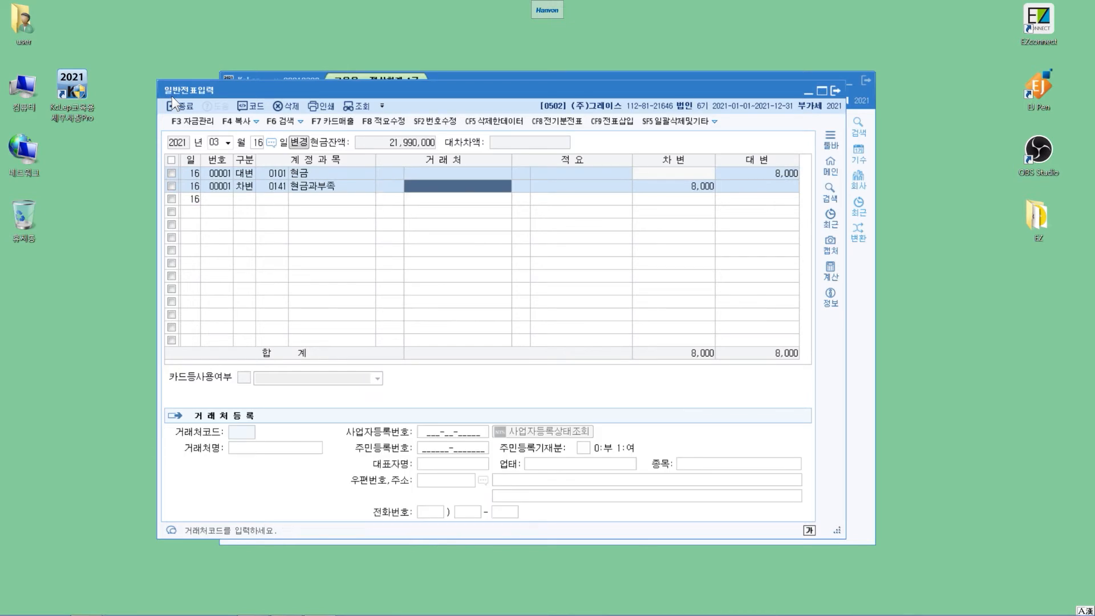
pyautogui.press('Return')
pyautogui.press('Return')
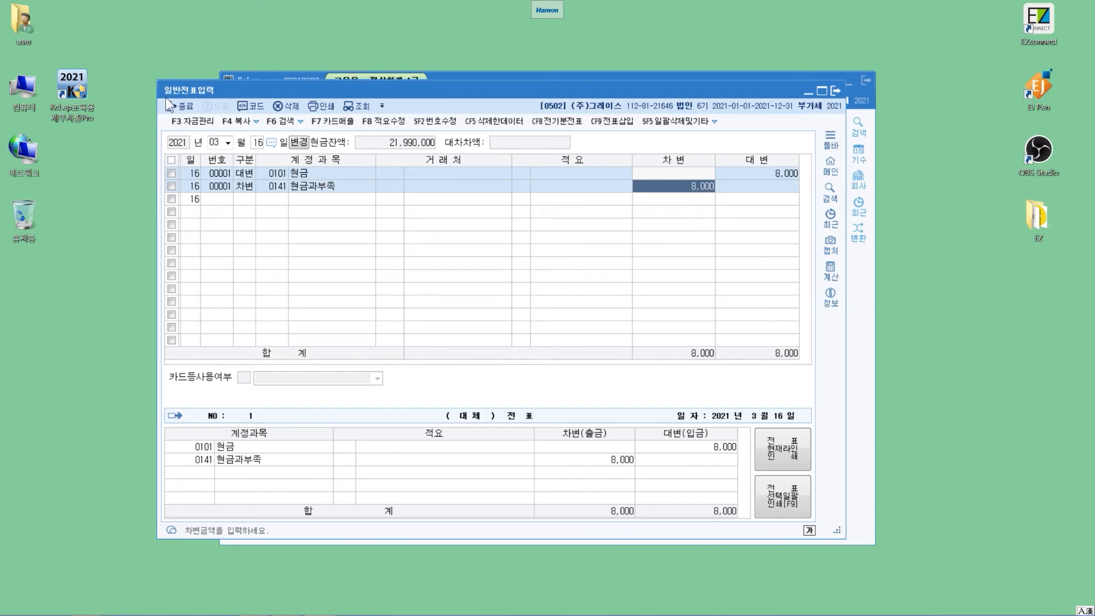
pyautogui.click(252, 146)
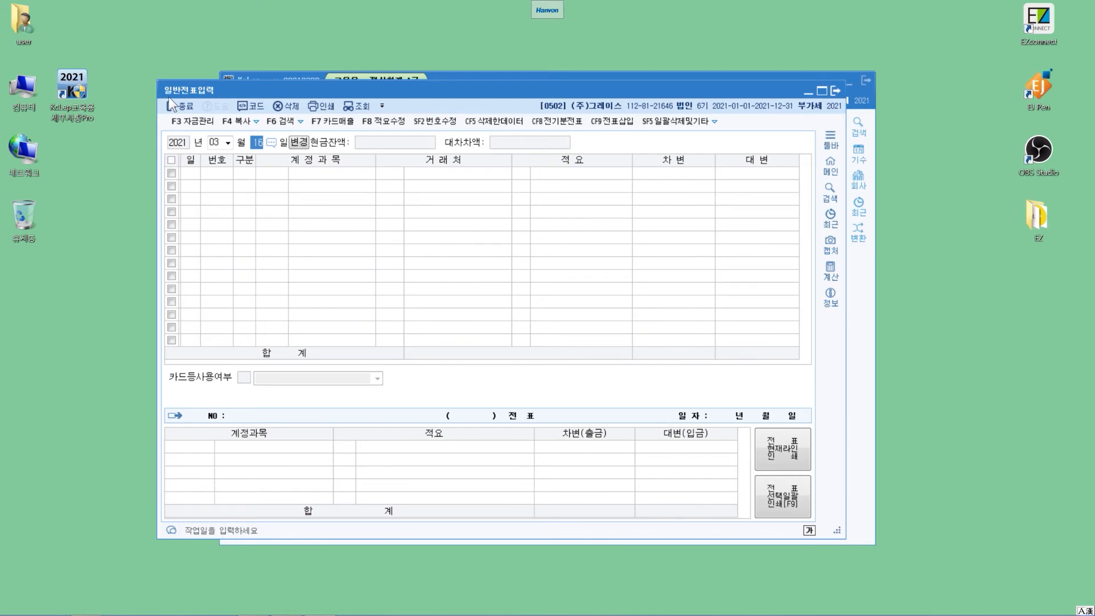
# Start a voucher for day 18 of month 3 with a 100,000 credit line for account 0901 이자수익
pyautogui.write('18')
pyautogui.press('Return')
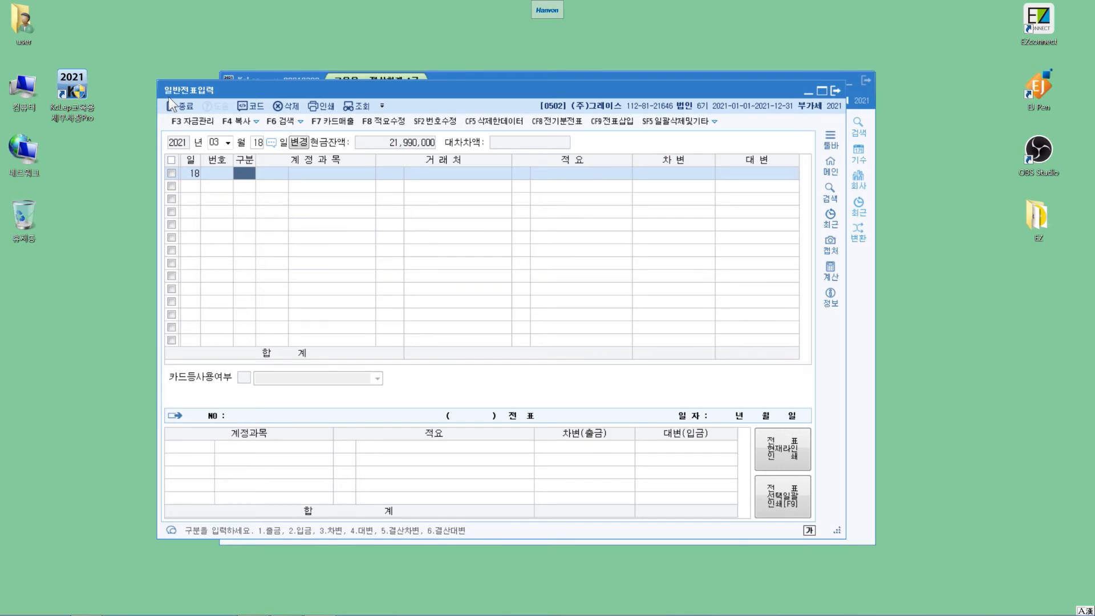
pyautogui.write('4')
pyautogui.press('Return')
pyautogui.write('이잣')
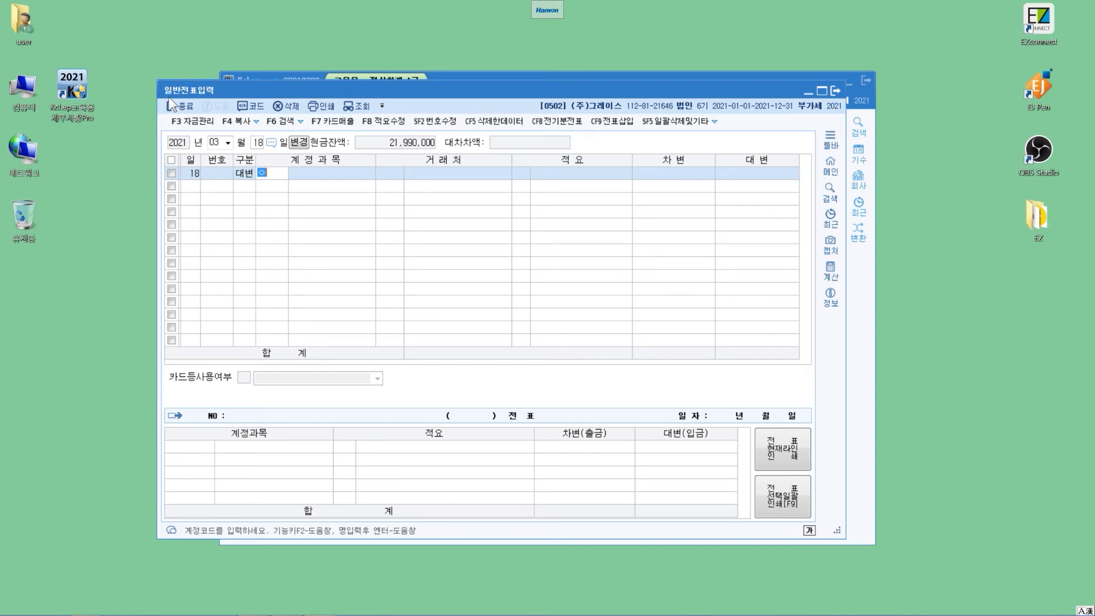
pyautogui.write('수')
pyautogui.press('Return')
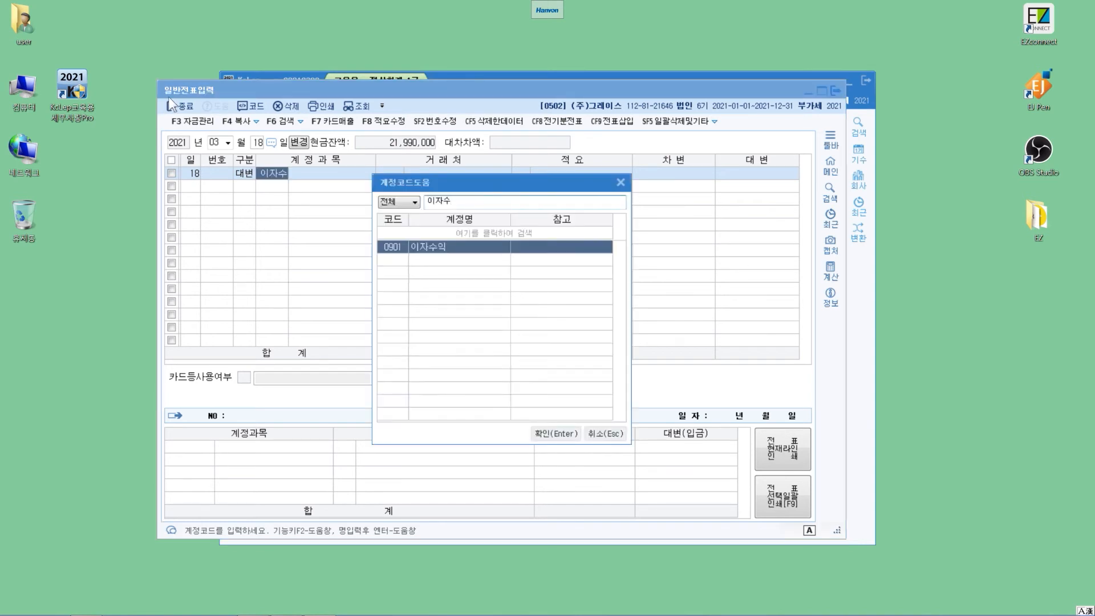
pyautogui.press('Return')
pyautogui.press('Return')
pyautogui.press('Return')
pyautogui.press('Return')
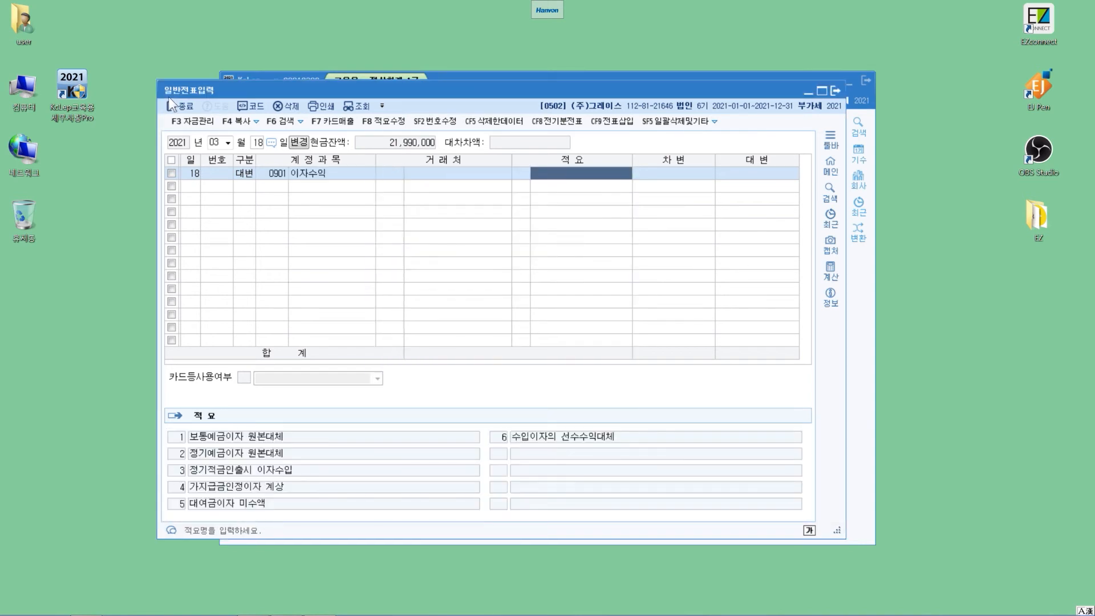
pyautogui.write('100')
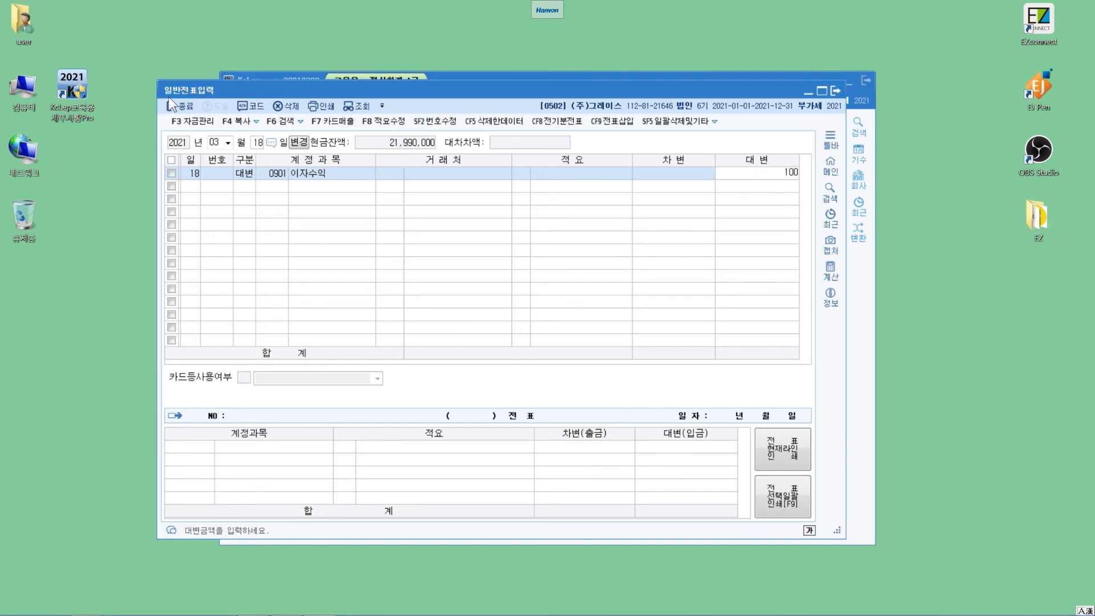
pyautogui.write(',000')
pyautogui.press('Return')
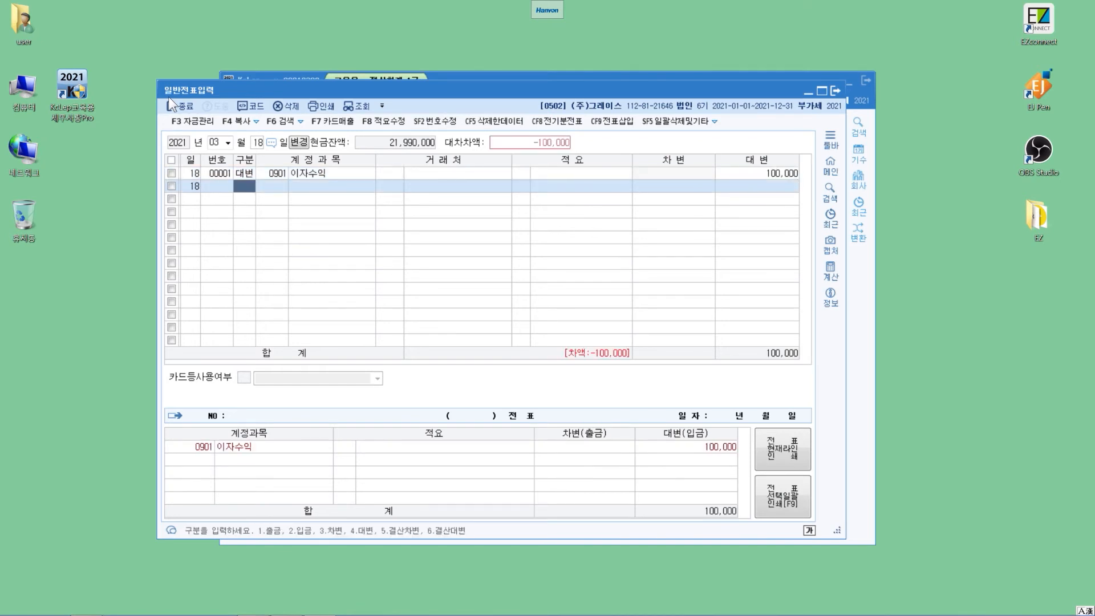
# Add a 14,000 debit line for account 0136 선납세금 to the March 18 voucher
pyautogui.write('3')
pyautogui.press('Return')
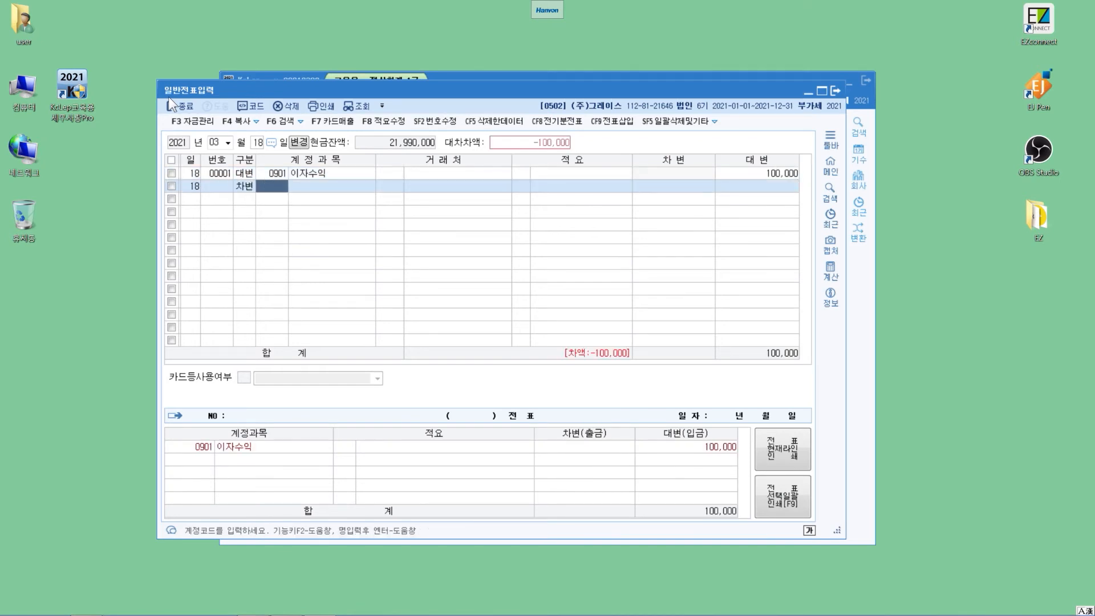
pyautogui.write('선납세')
pyautogui.press('Return')
pyautogui.press('Return')
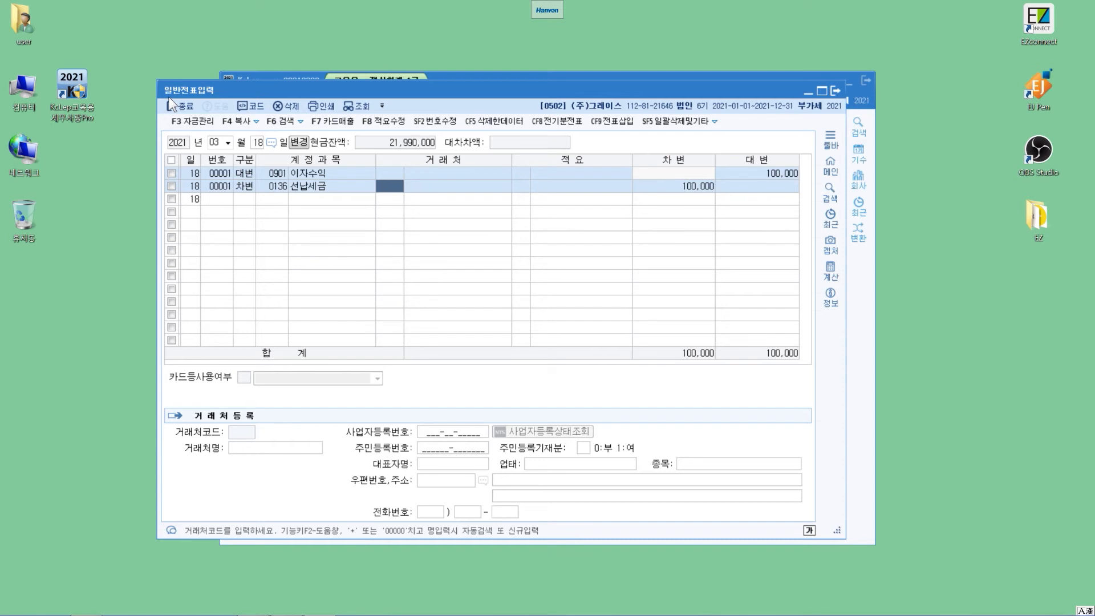
pyautogui.press('Return')
pyautogui.press('Return')
pyautogui.press('Return')
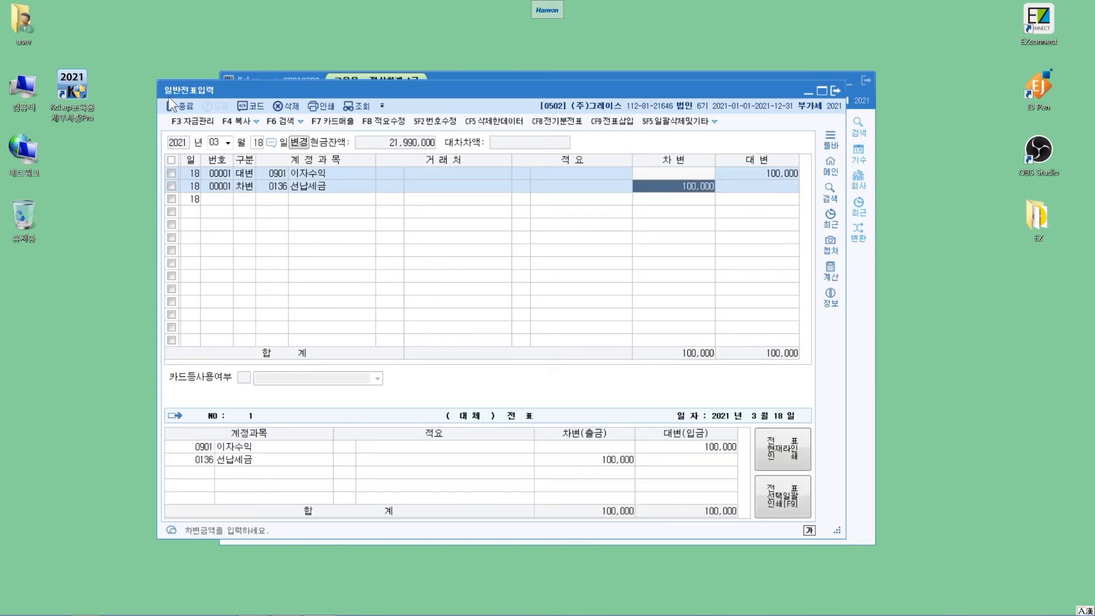
pyautogui.write('14000')
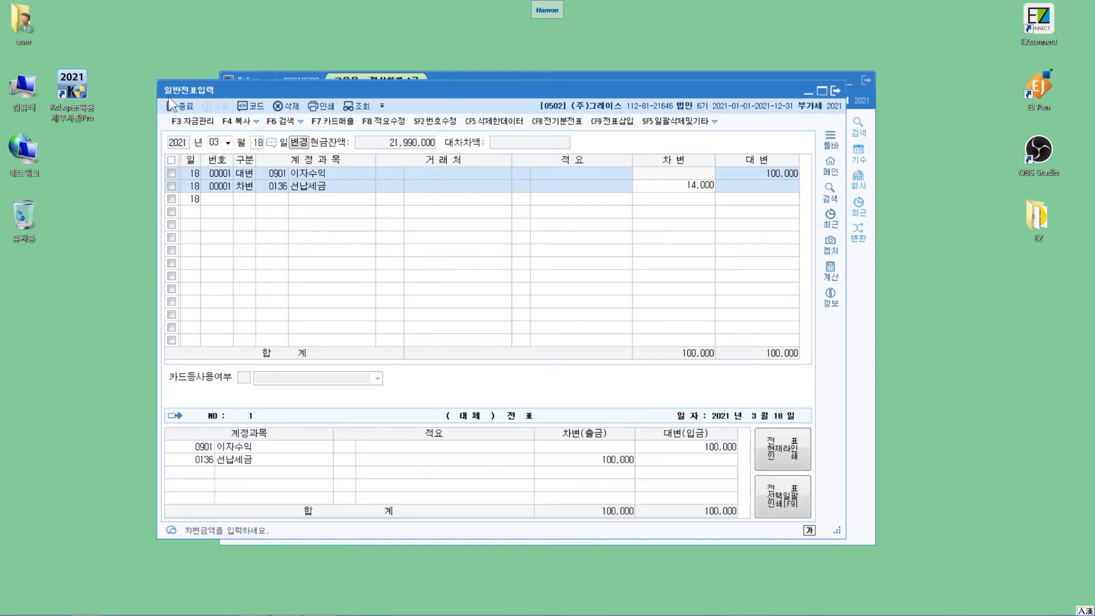
pyautogui.press('Return')
# Add a balancing 86,000 debit line for account 0103 보통예금 and finish the March 18 voucher
pyautogui.write('3')
pyautogui.write('10')
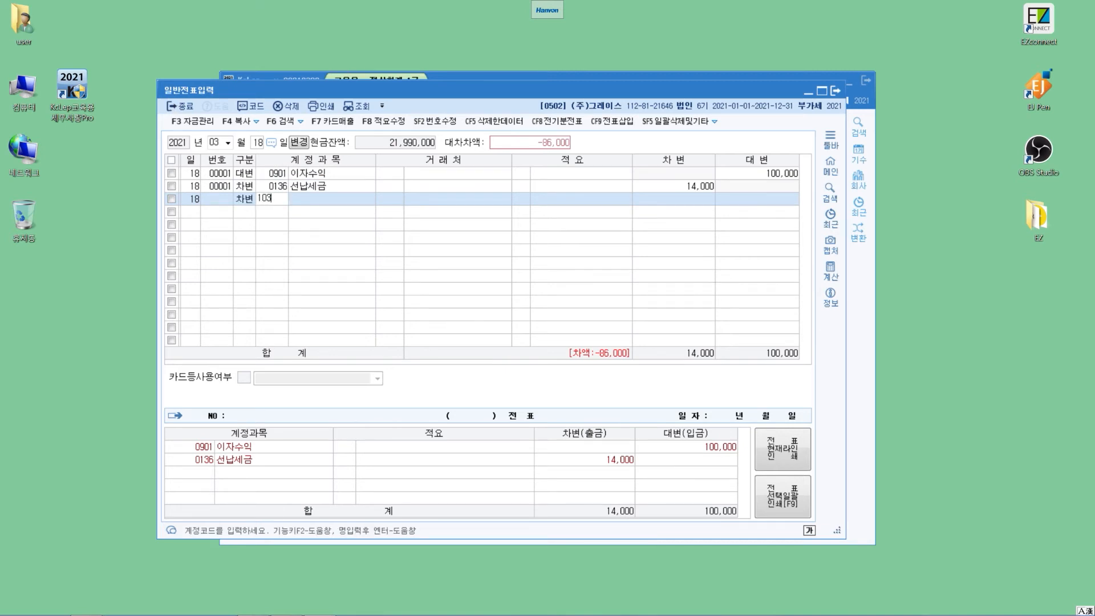
pyautogui.write('3')
pyautogui.press('Return')
pyautogui.press('Return')
pyautogui.press('Return')
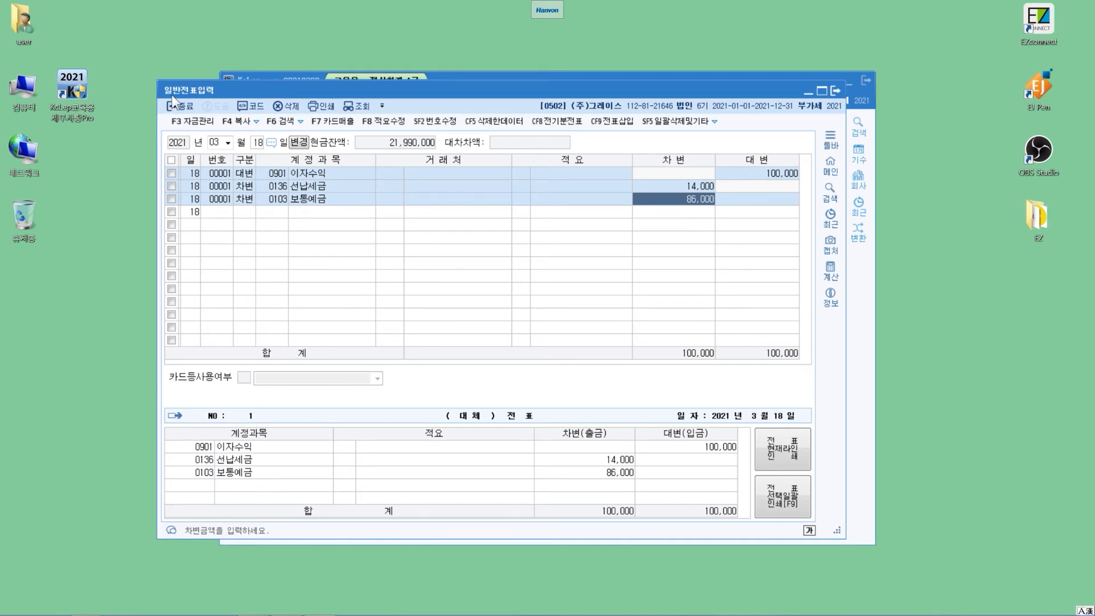
pyautogui.press('Escape')
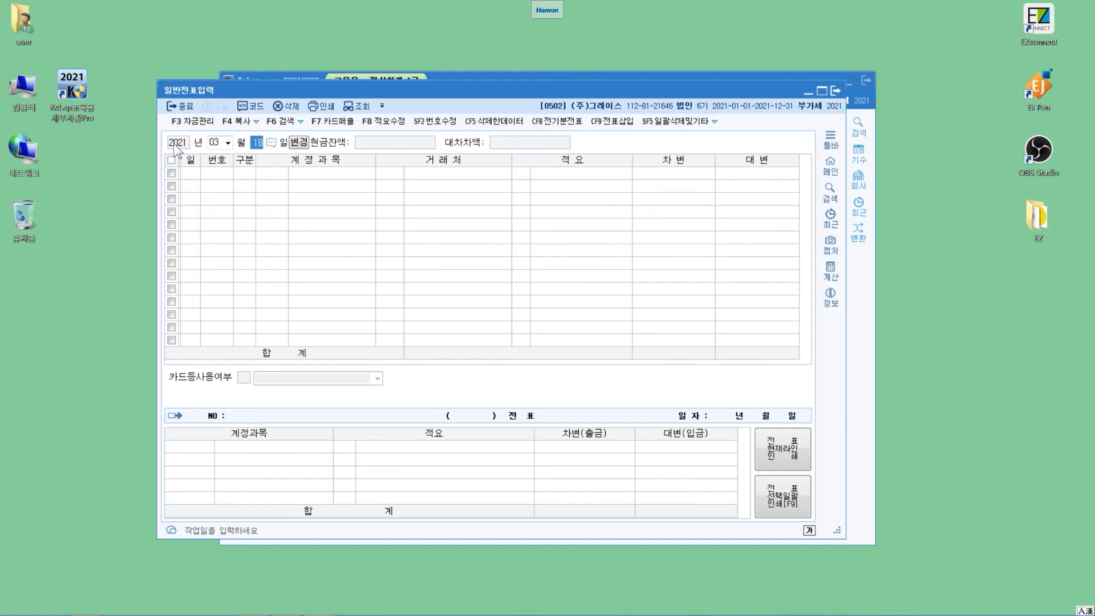
# Start a voucher for day 20 of month 3 with a 5,000,000 debit line for account 0105 정기예금
pyautogui.write('20')
pyautogui.press('Return')
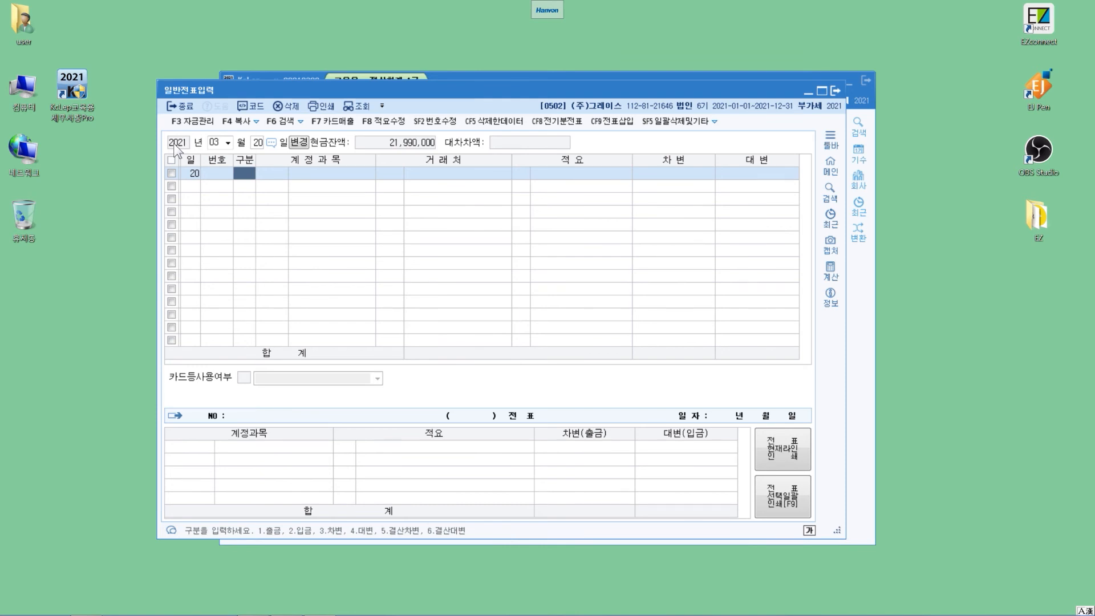
pyautogui.write('3정기예')
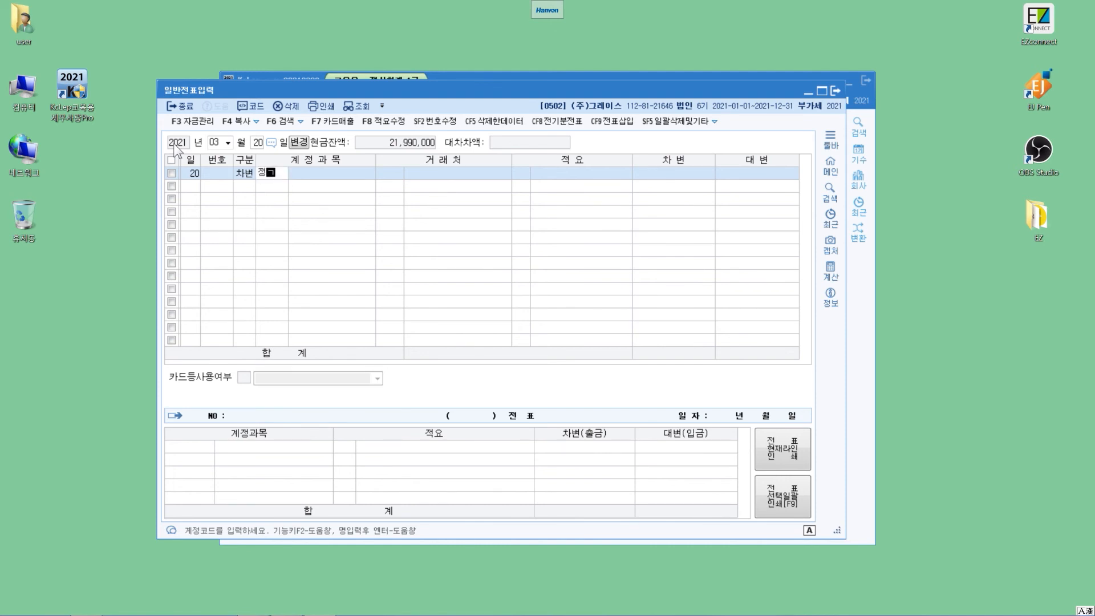
pyautogui.press('Return')
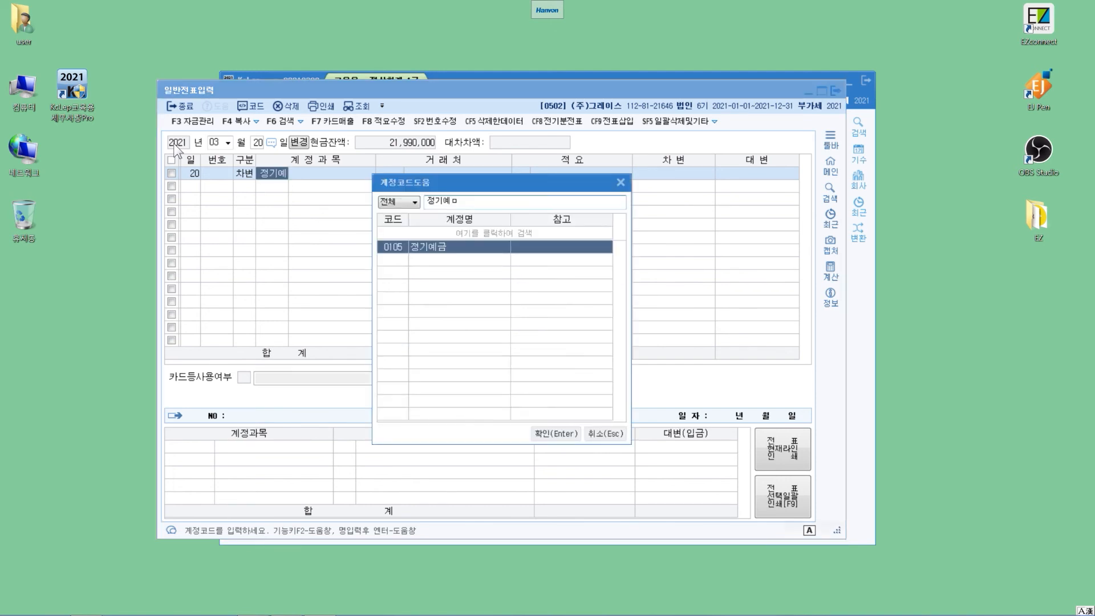
pyautogui.press('Return')
pyautogui.press('Return')
pyautogui.press('Return')
pyautogui.press('Return')
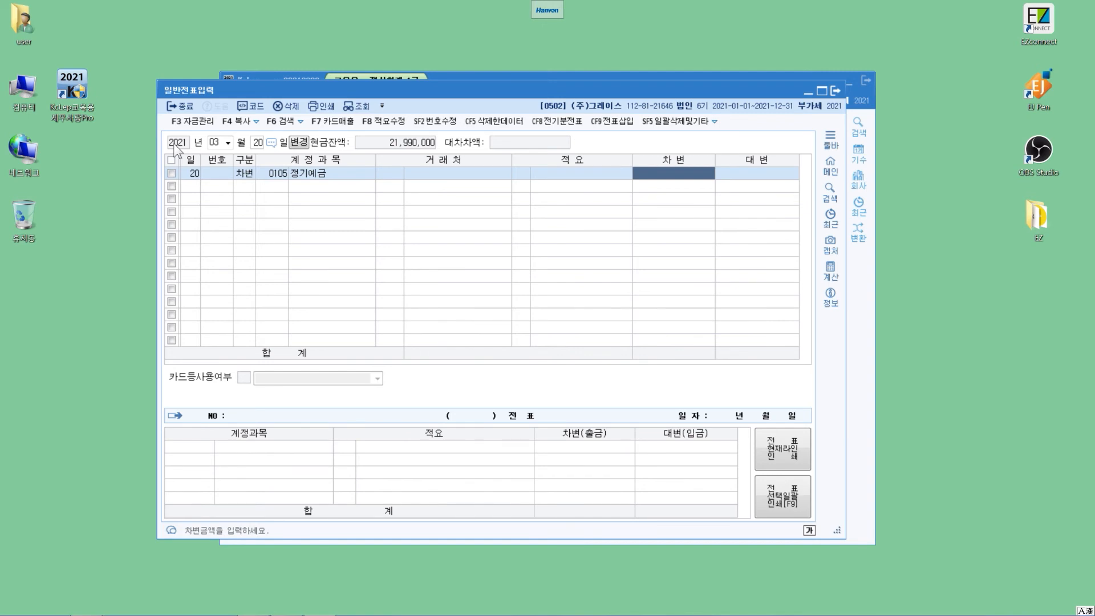
pyautogui.write('5000000')
pyautogui.press('Return')
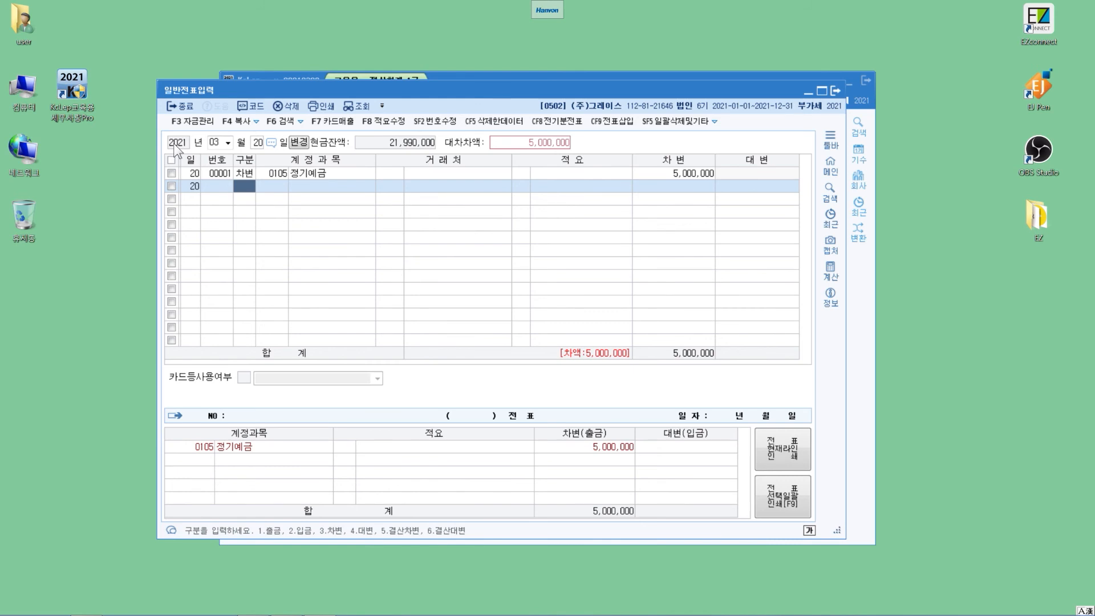
# Add a 700 debit line for account 0831 수수료비용 (판매관리비) to the March 20 voucher
pyautogui.write('3수수료')
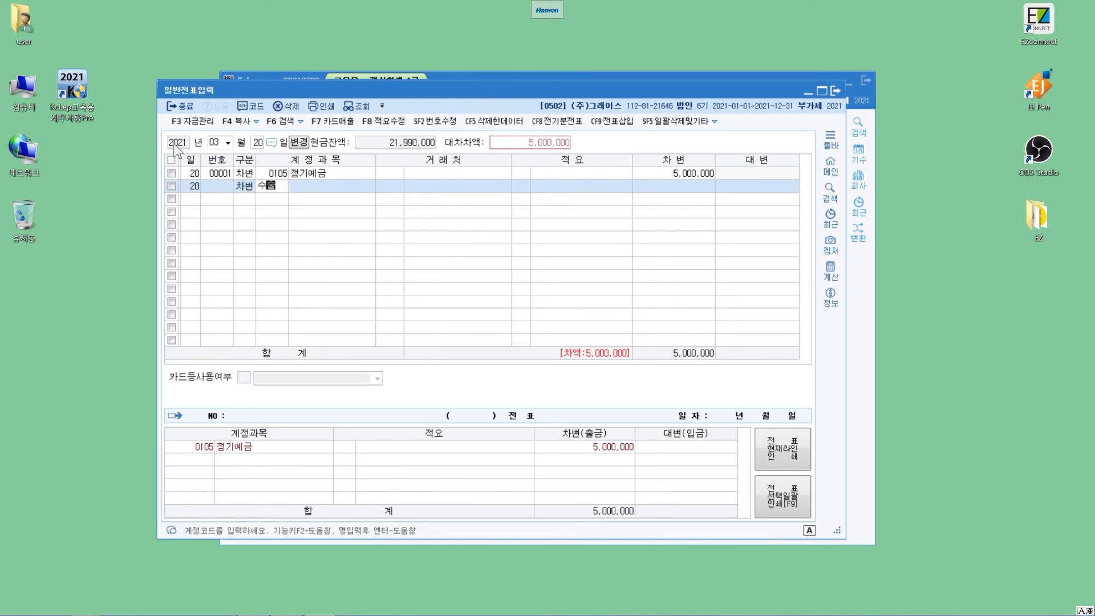
pyautogui.press('Return')
pyautogui.press('Down')
pyautogui.press('Down')
pyautogui.press('Down')
pyautogui.press('Down')
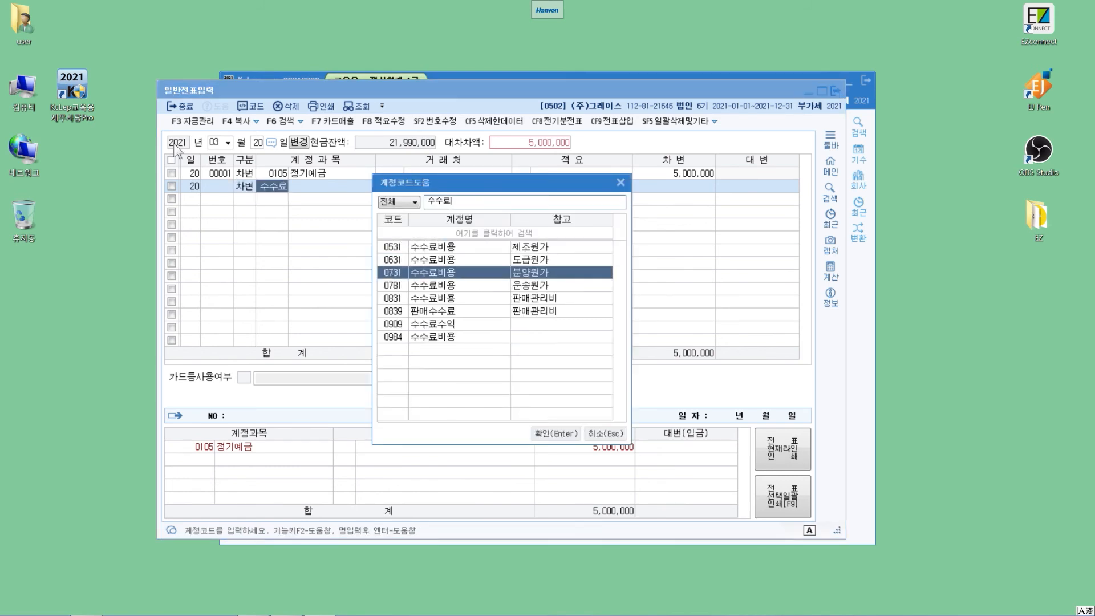
pyautogui.press('Return')
pyautogui.press('Return')
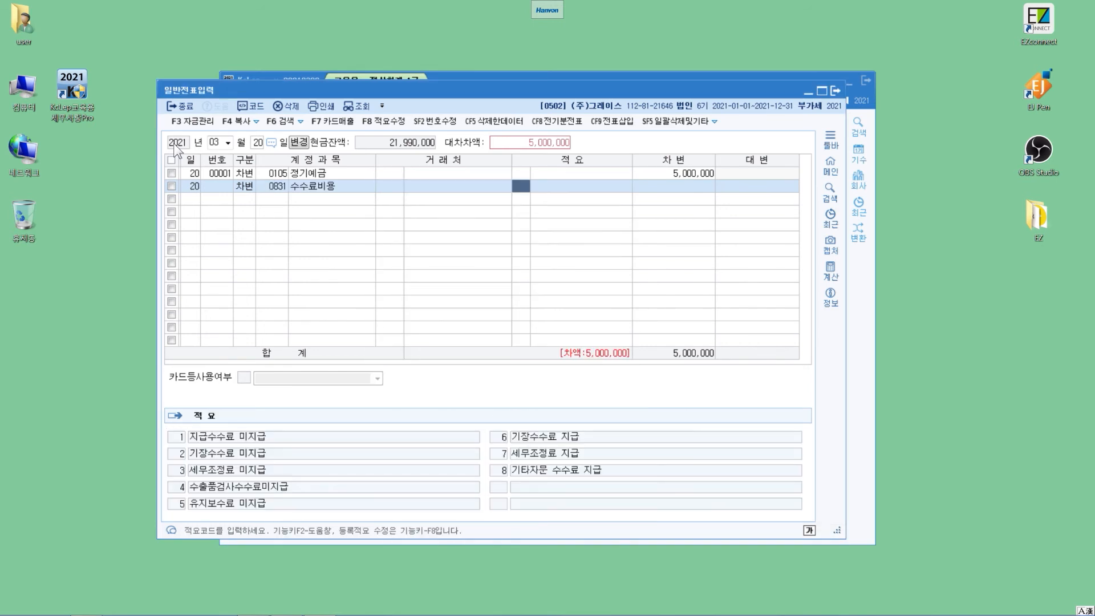
pyautogui.press('Return')
pyautogui.write('700')
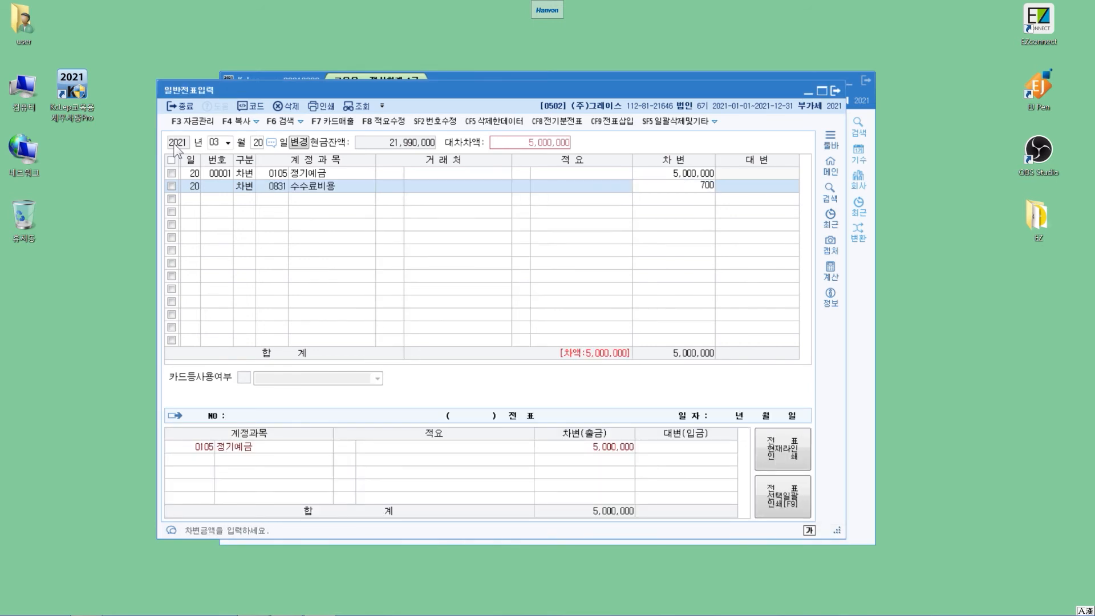
pyautogui.press('Return')
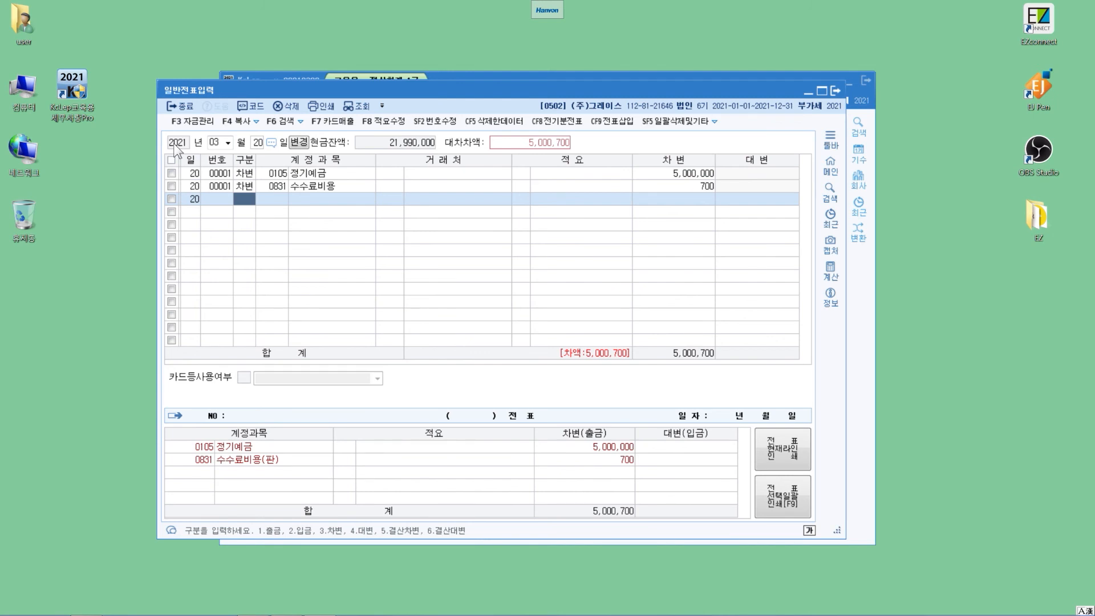
# Add a balancing 5,000,700 credit line for account 0103 보통예금 and finish the March 20 voucher
pyautogui.write('4')
pyautogui.press('Return')
pyautogui.write('보통예')
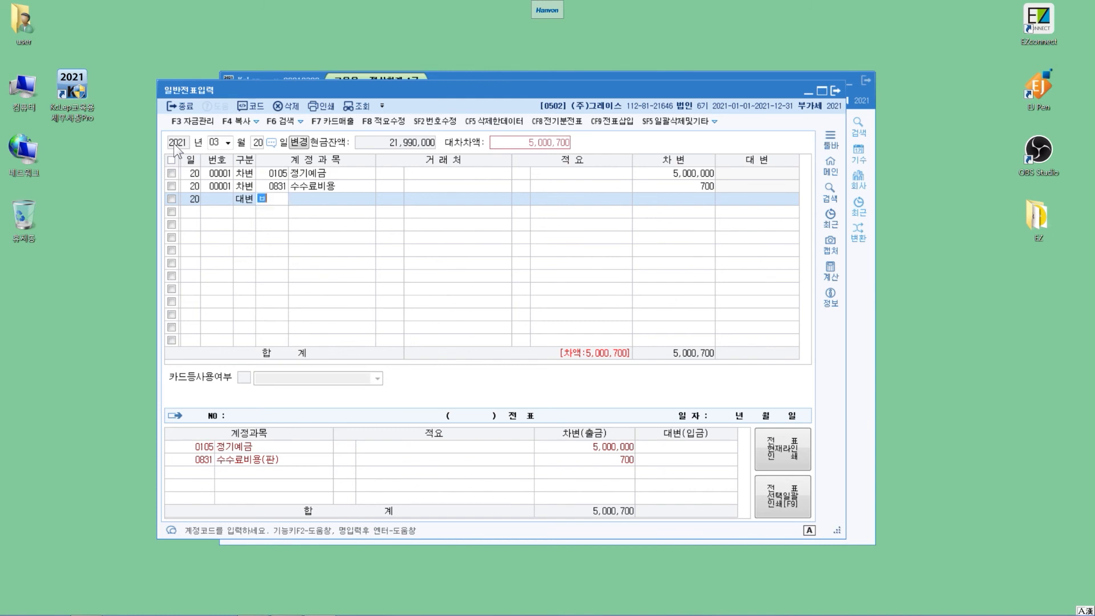
pyautogui.press('Return')
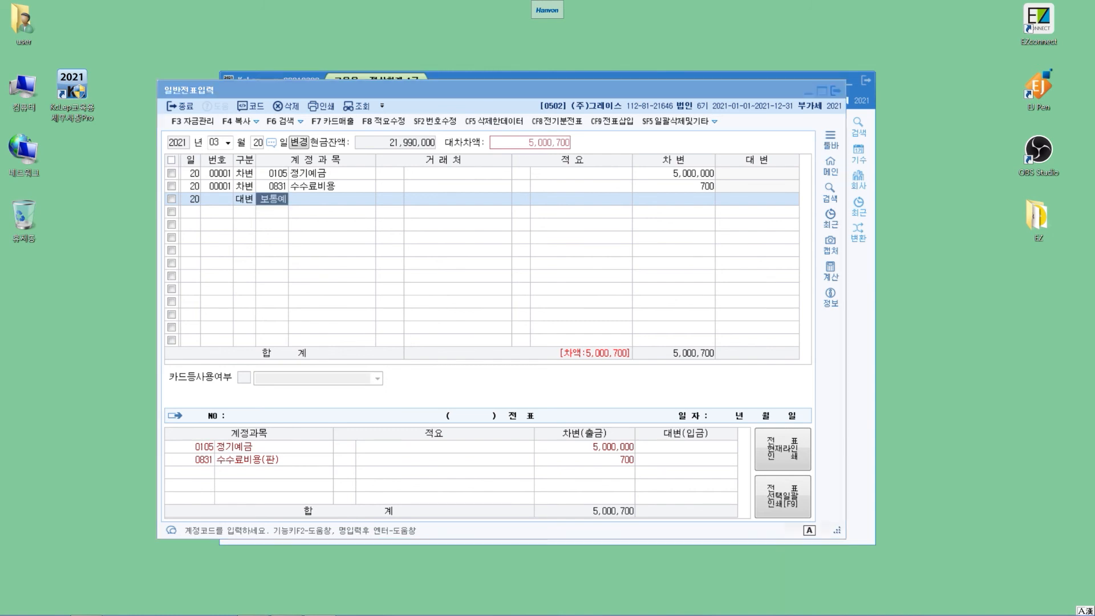
pyautogui.press('Return')
pyautogui.press('Return')
pyautogui.press('Return')
pyautogui.press('Return')
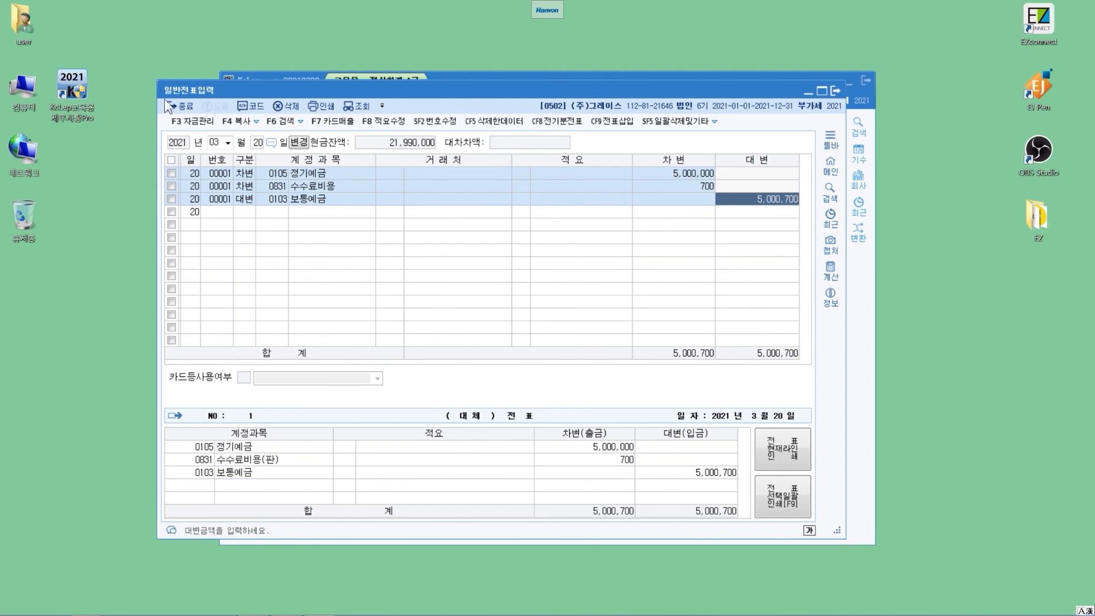
# List all March vouchers by clearing the day filter and enlarge the voucher window upward to show every line
pyautogui.press('Escape')
pyautogui.press('BackSpace')
pyautogui.press('Return')
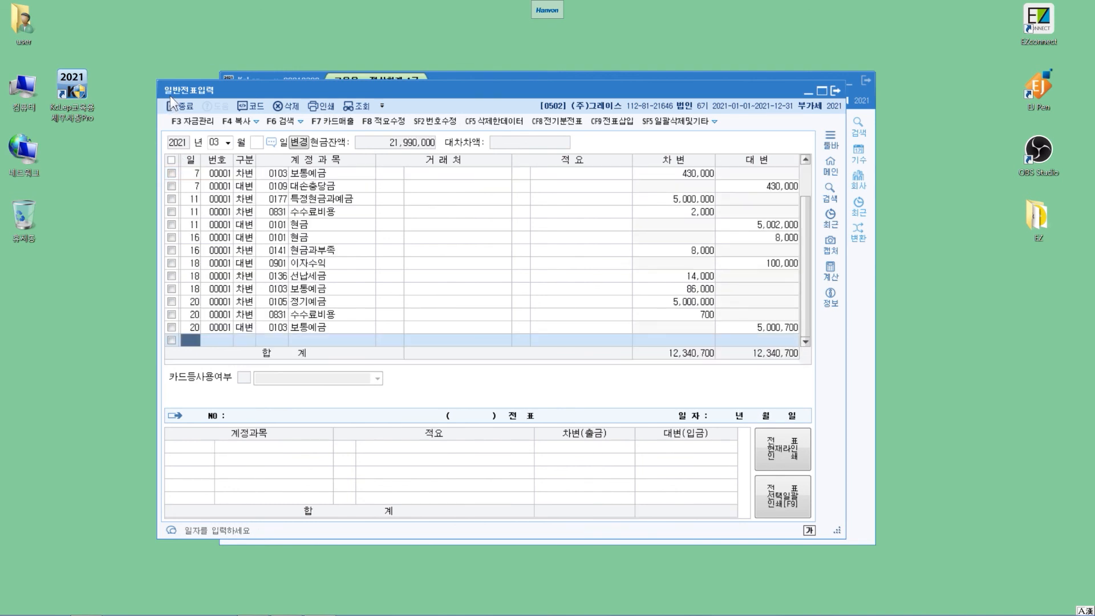
pyautogui.moveTo(298, 54); pyautogui.dragTo(298, 8)
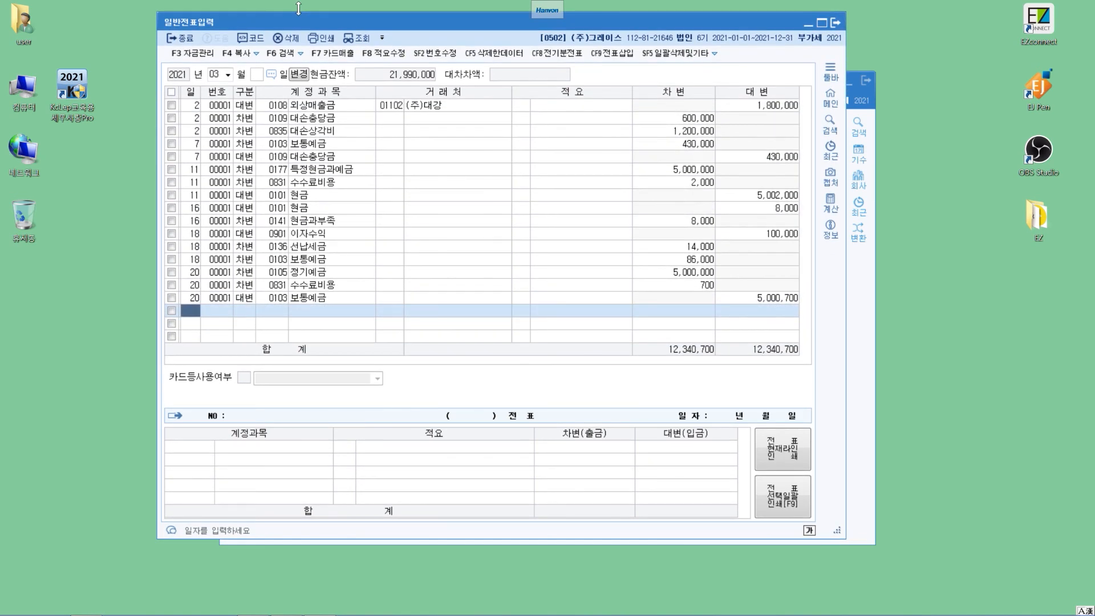